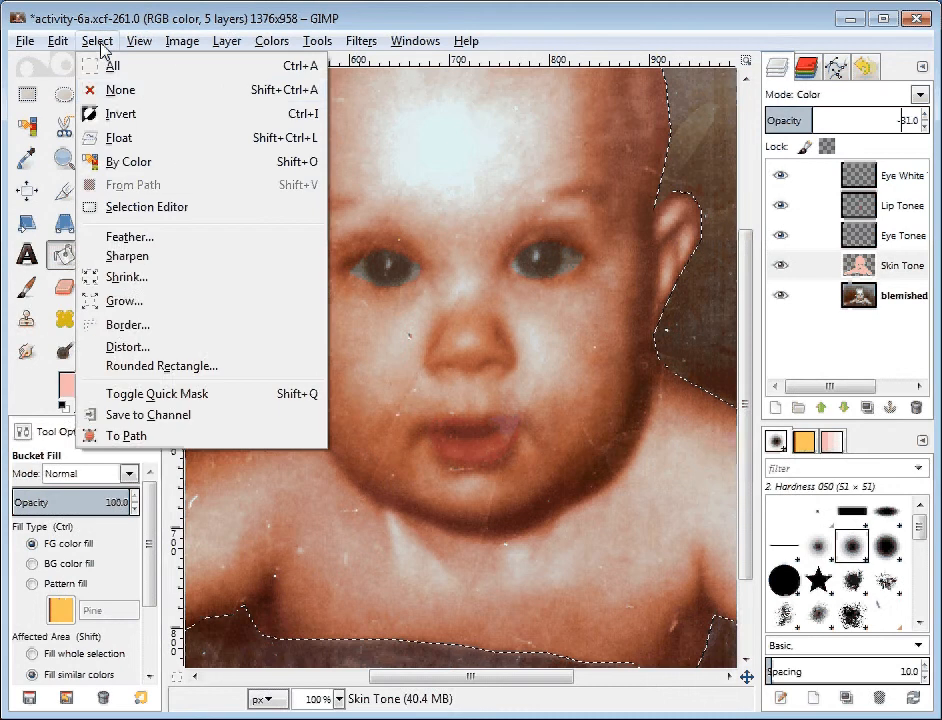
Clear the selection and undo the stray bucket fill and the last opacity change on the Skin Tone layer.
click(92, 89)
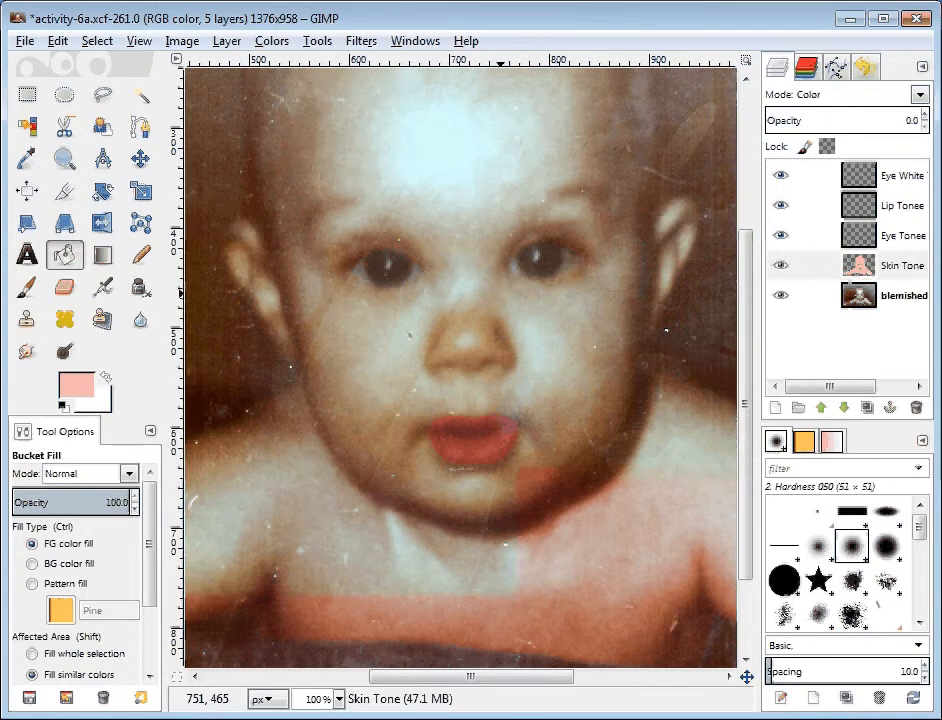
key(ctrl+z)
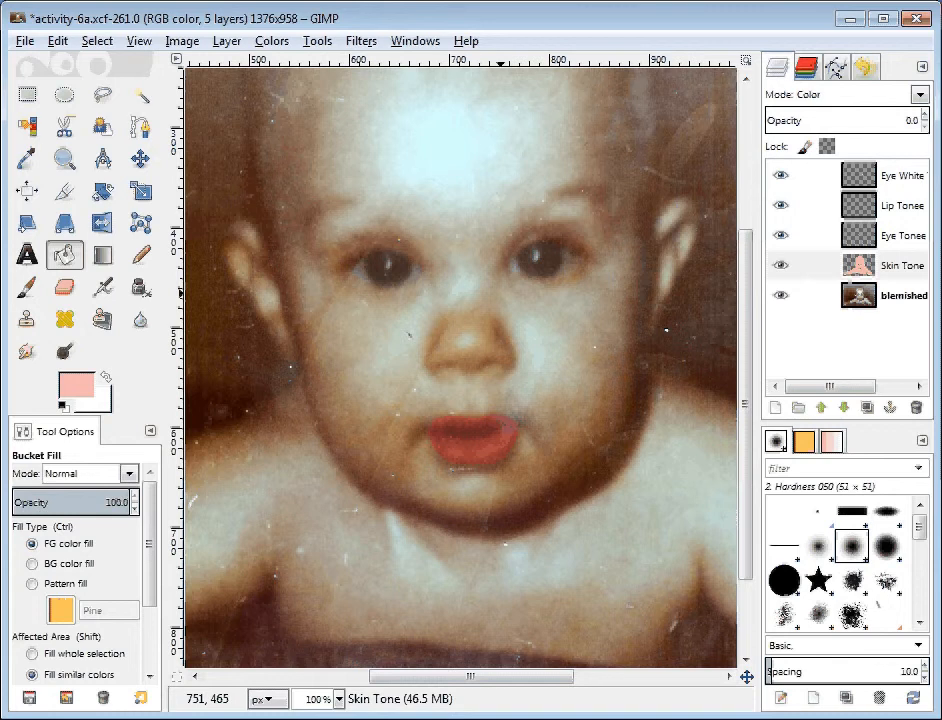
click(57, 41)
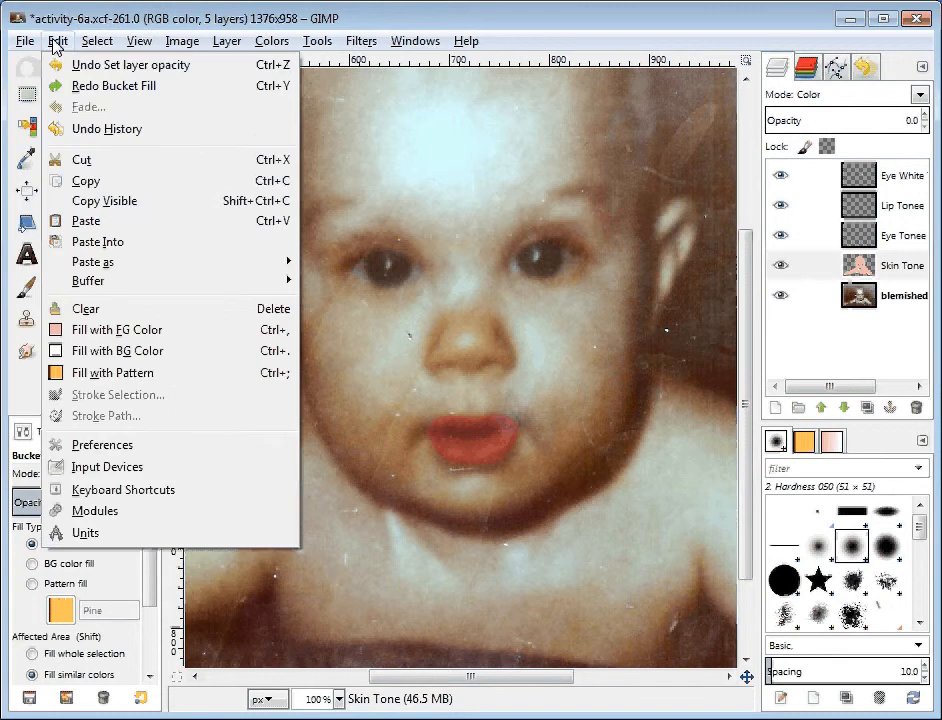
click(62, 66)
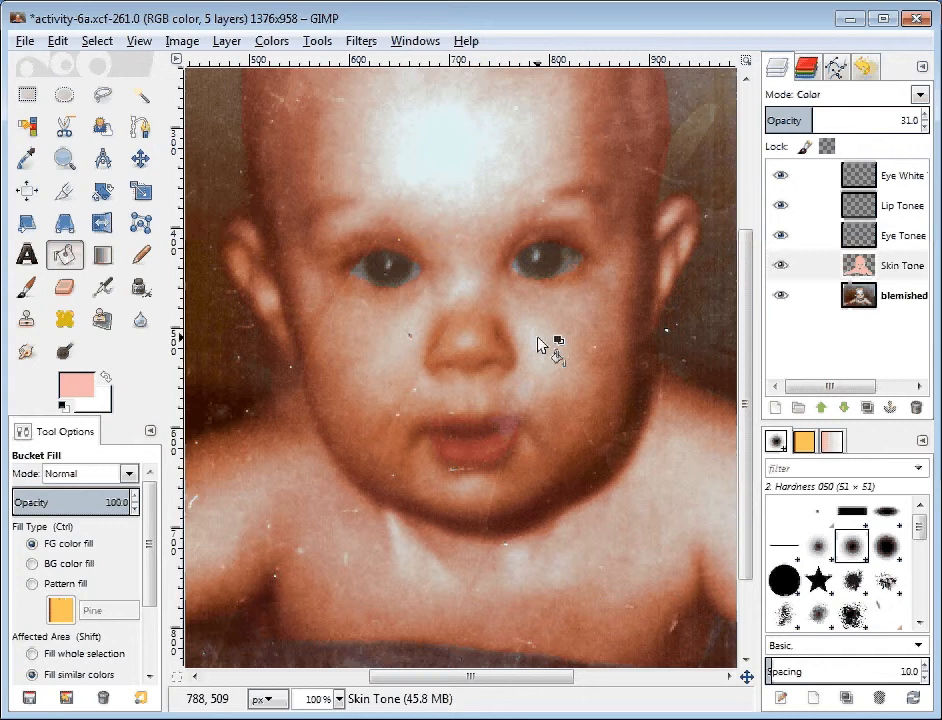
Create a new layer named Wall Tone directly above the Skin Tone layer and select it.
scroll(537, 344, down, 2)
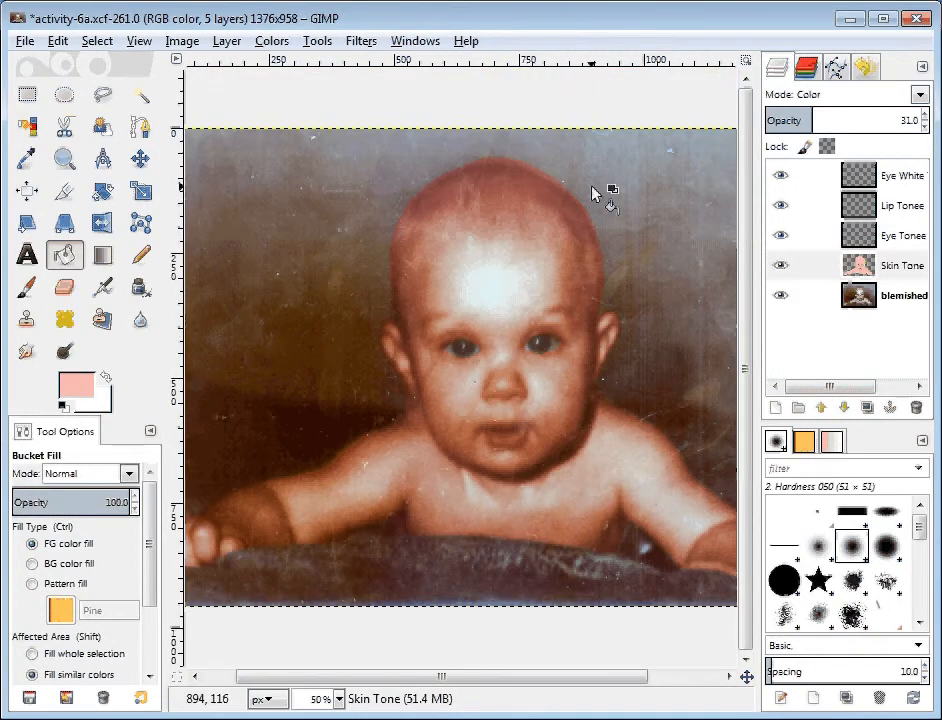
scroll(597, 193, down, 1)
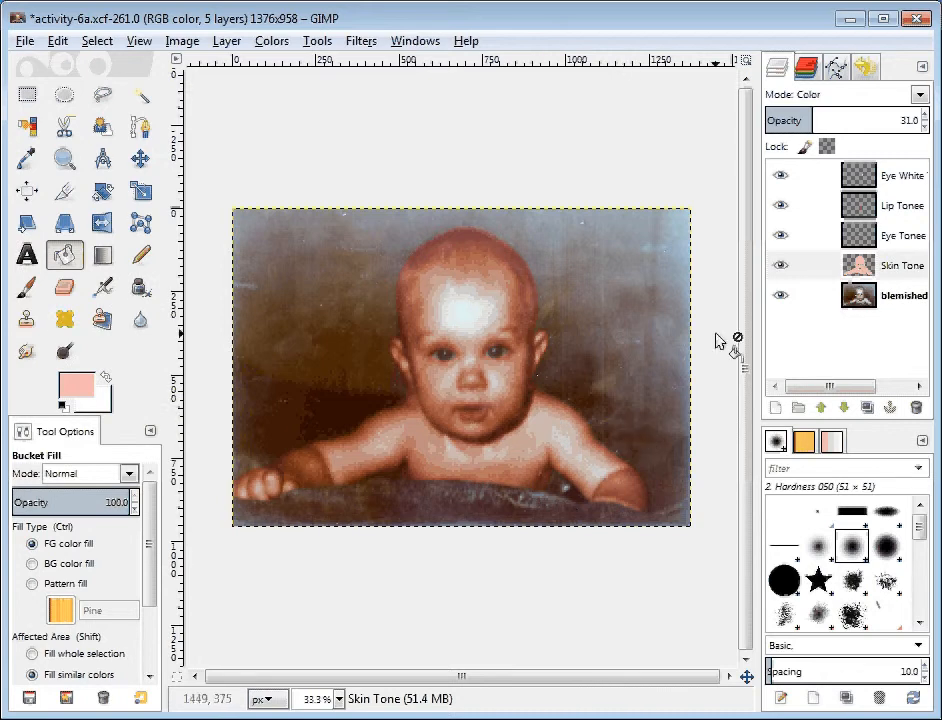
click(777, 409)
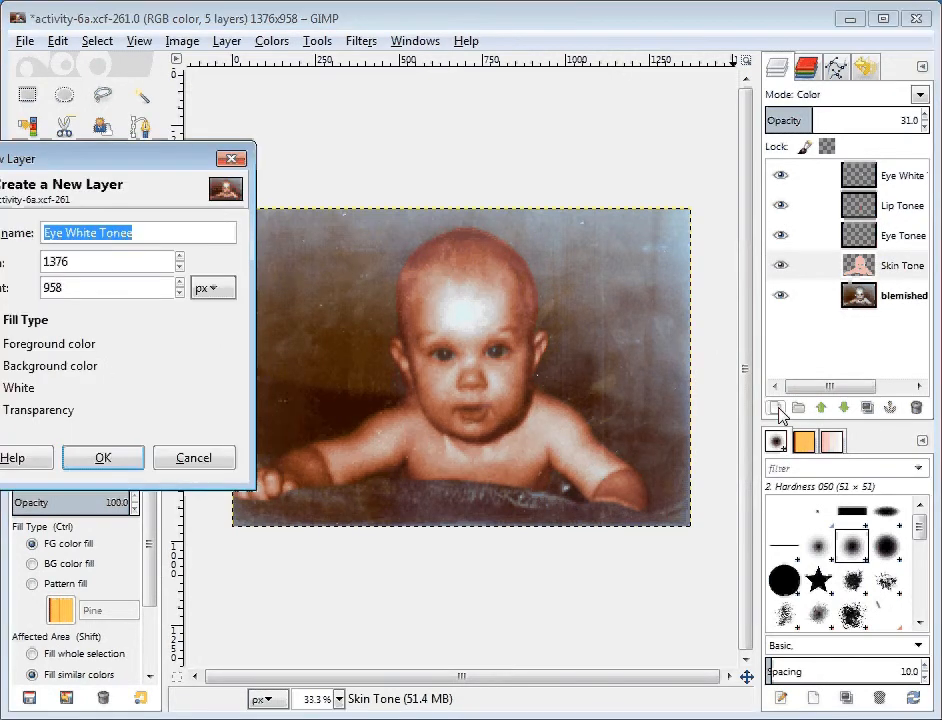
text(Wall Tone)
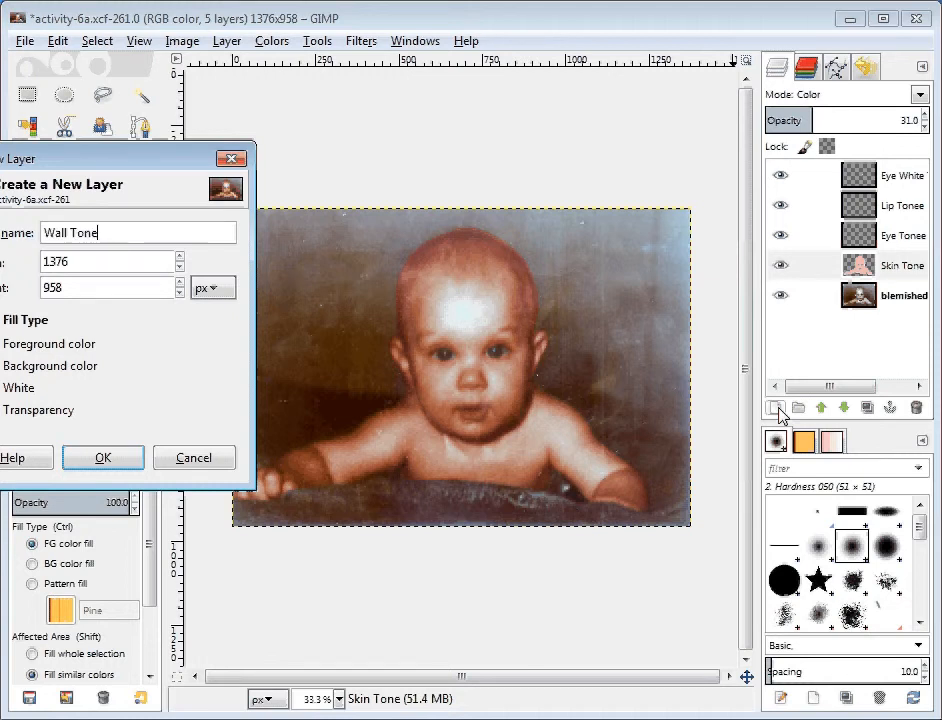
key(Return)
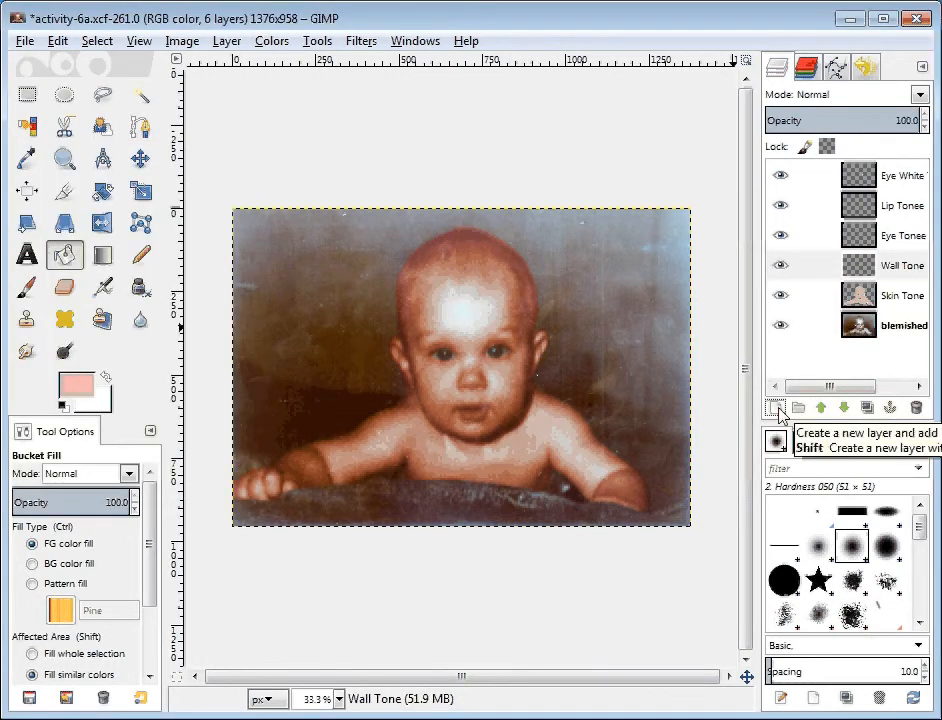
click(912, 268)
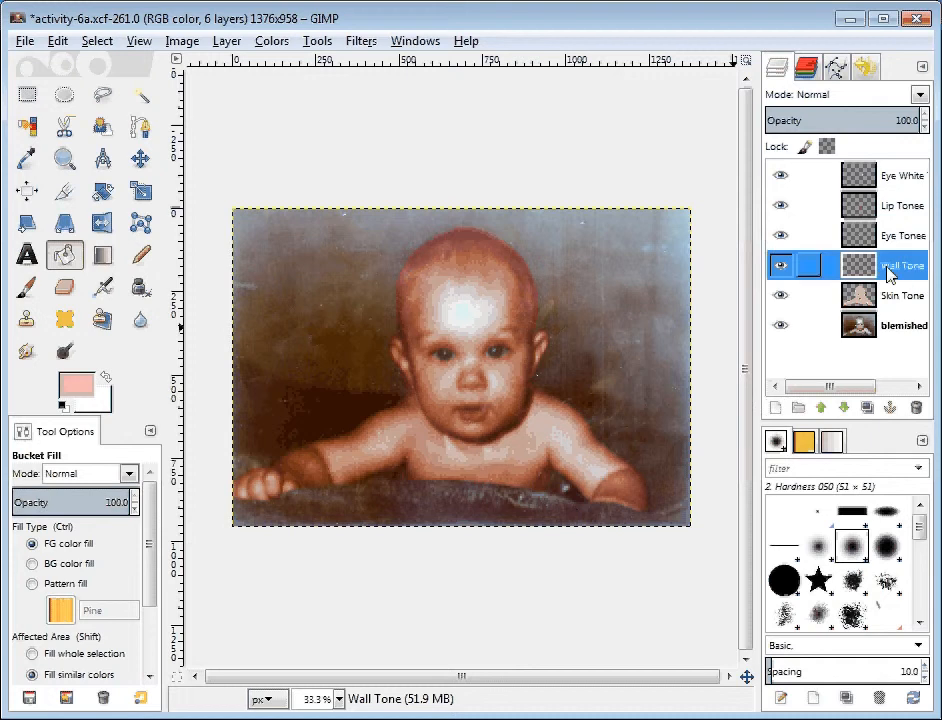
Set the foreground color to a dark brick red, hex 87312b.
click(84, 384)
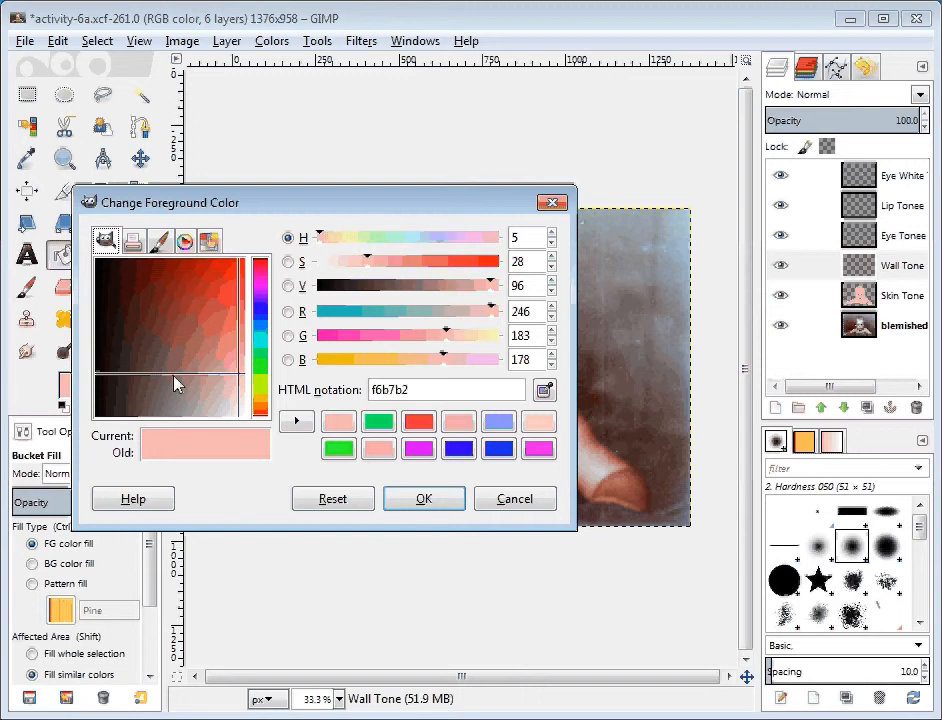
drag(175, 384, 167, 295)
drag(465, 265, 444, 269)
click(408, 291)
click(433, 265)
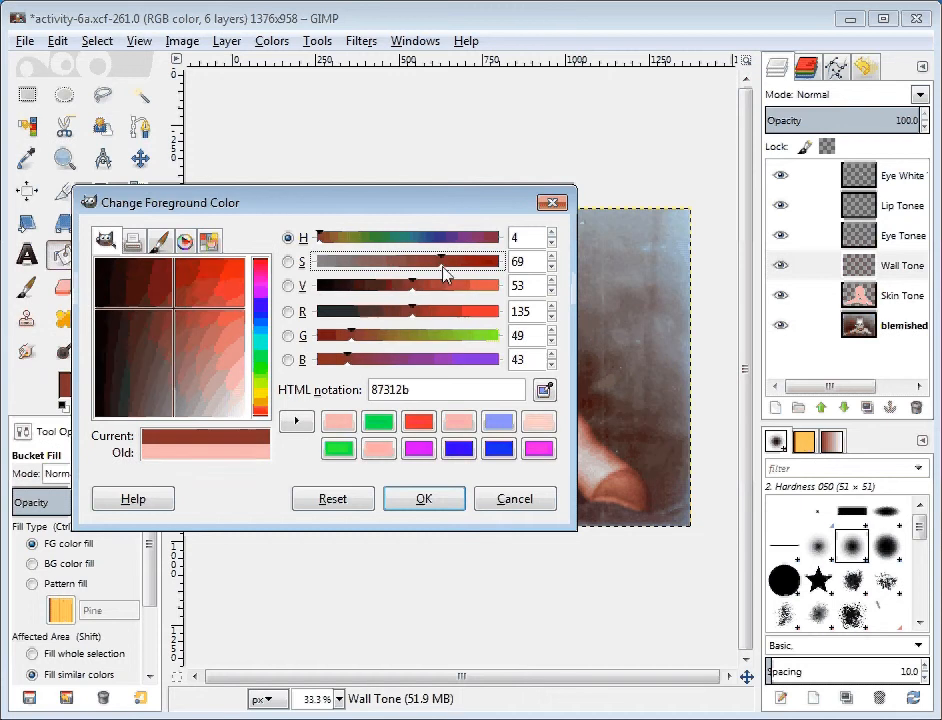
click(421, 496)
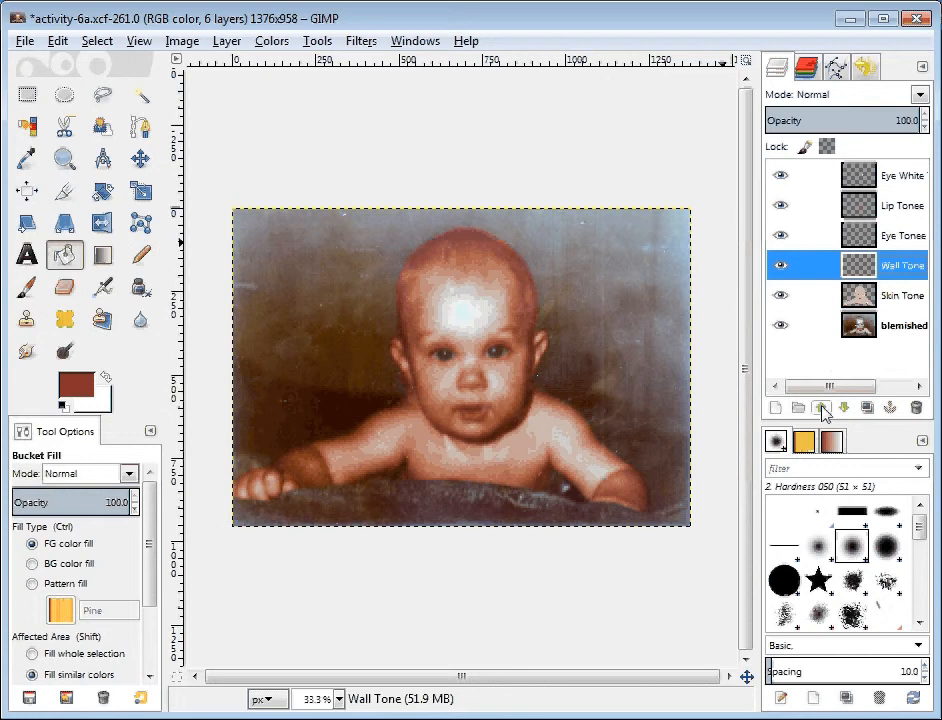
Move the Wall Tone layer to the top of the stack and bucket-fill it with the foreground color.
shift+click(821, 408)
click(885, 178)
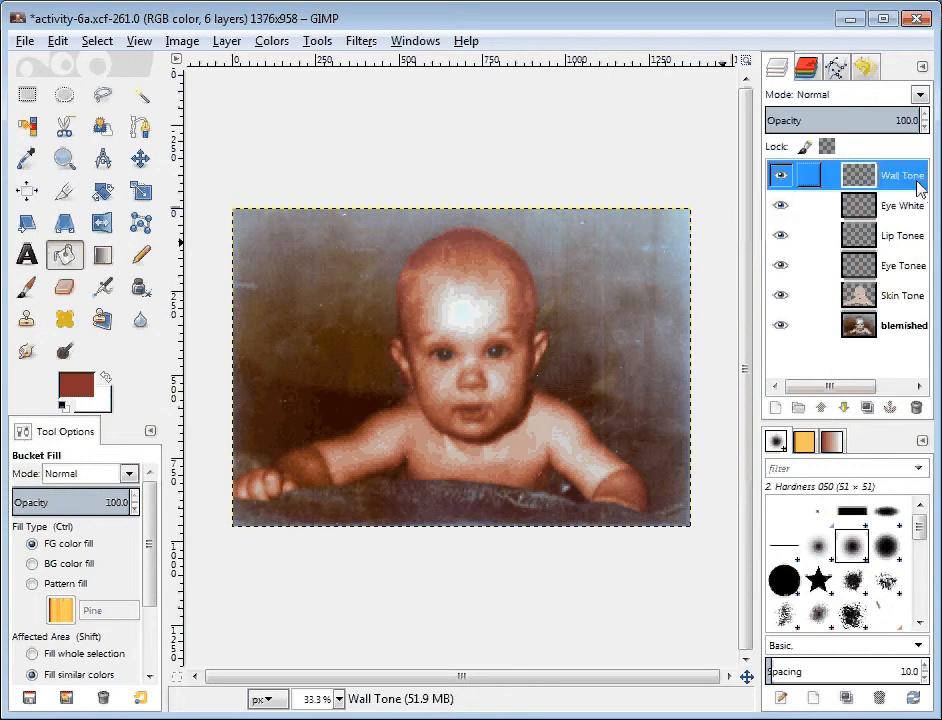
click(542, 311)
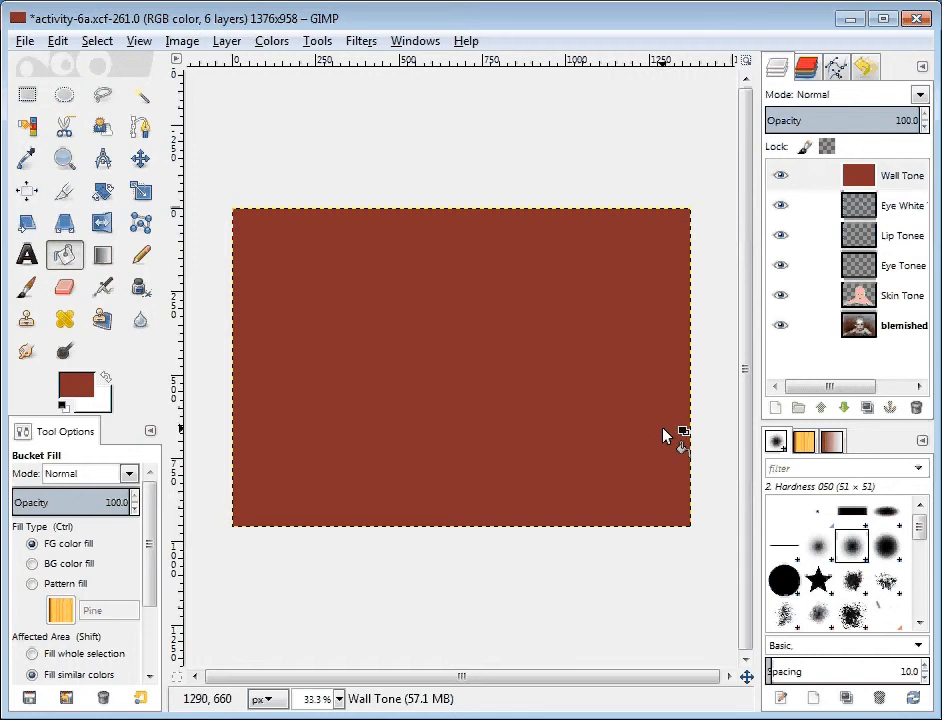
Hide the Wall Tone and blemished layers and fuzzy-select the transparent background around the baby on the Skin Tone layer.
click(781, 175)
click(898, 297)
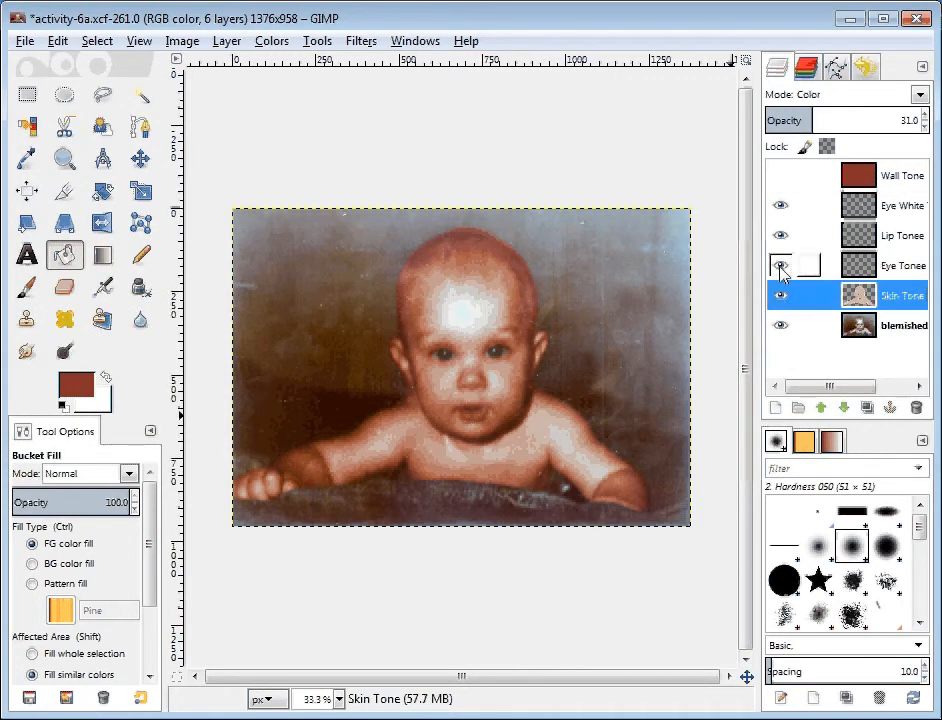
click(781, 326)
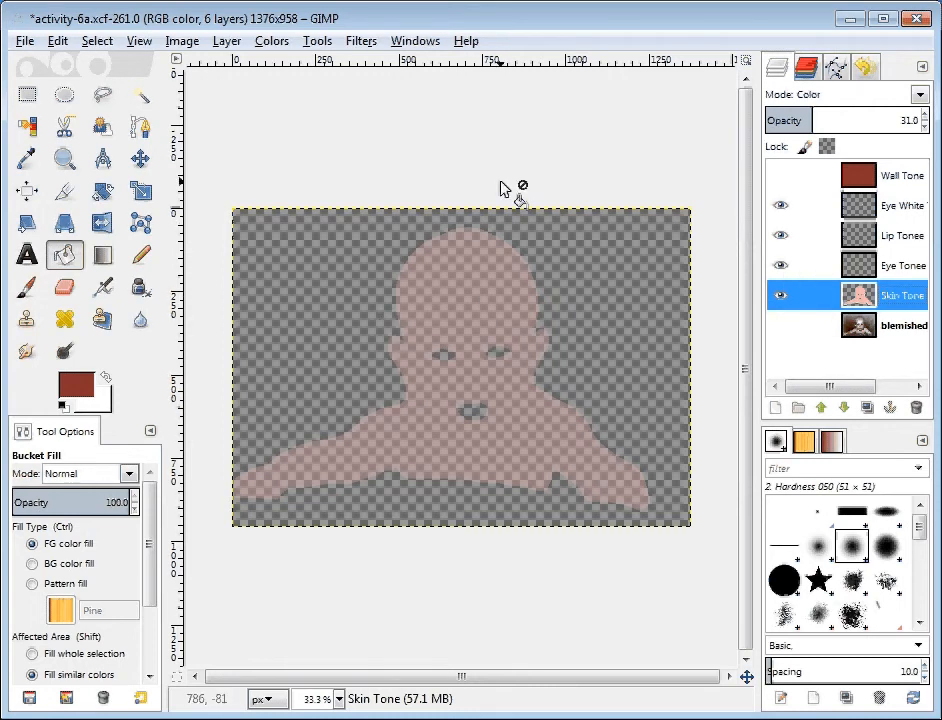
click(140, 95)
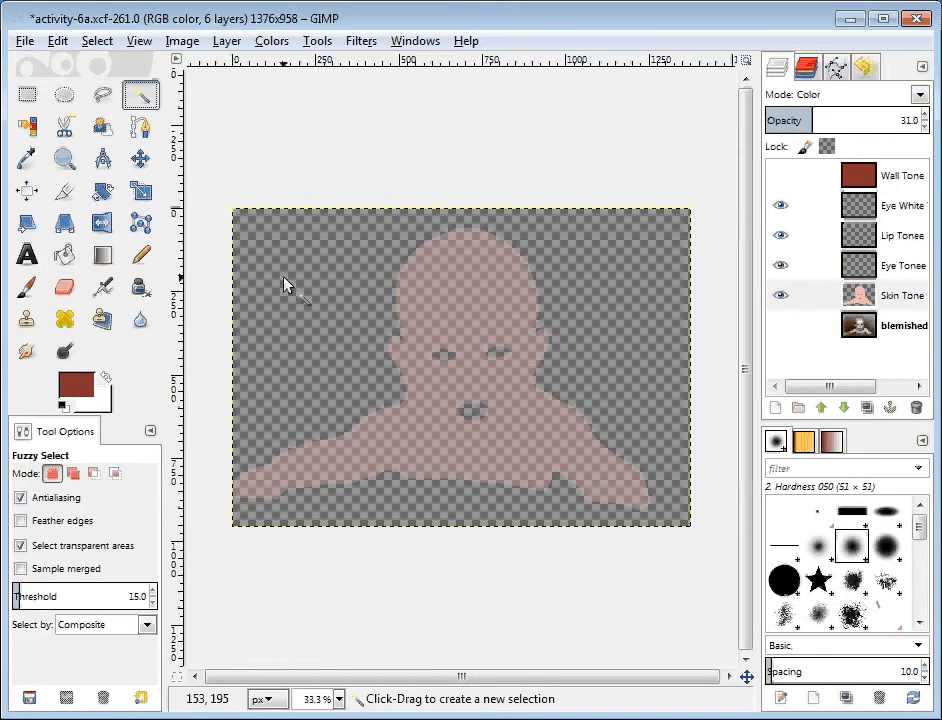
click(311, 303)
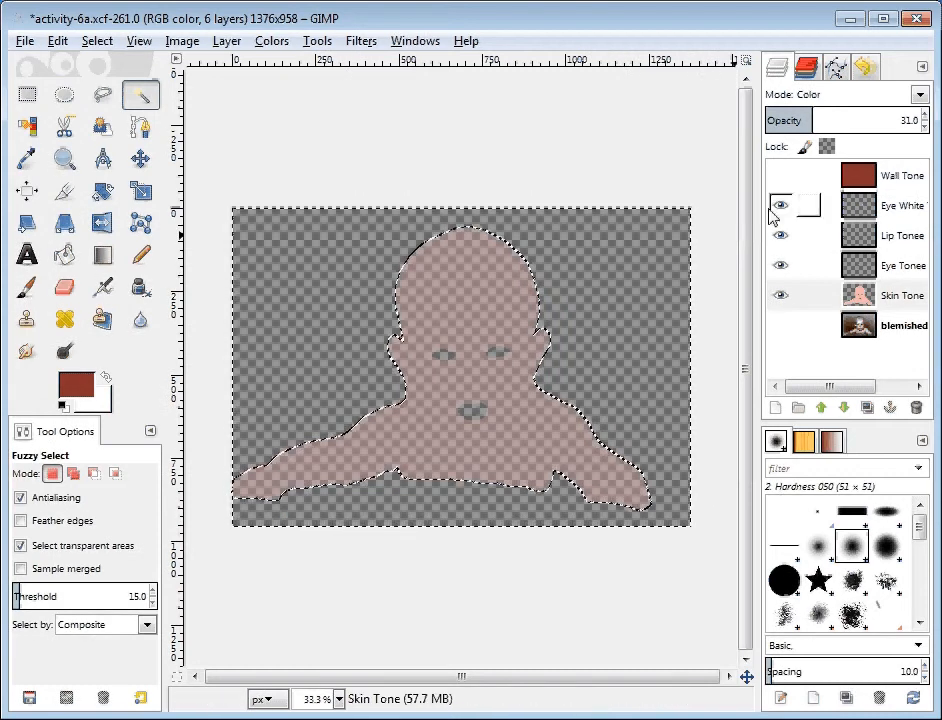
Show the Wall Tone layer, invert the selection and delete the baby's silhouette from that layer's red fill.
click(890, 180)
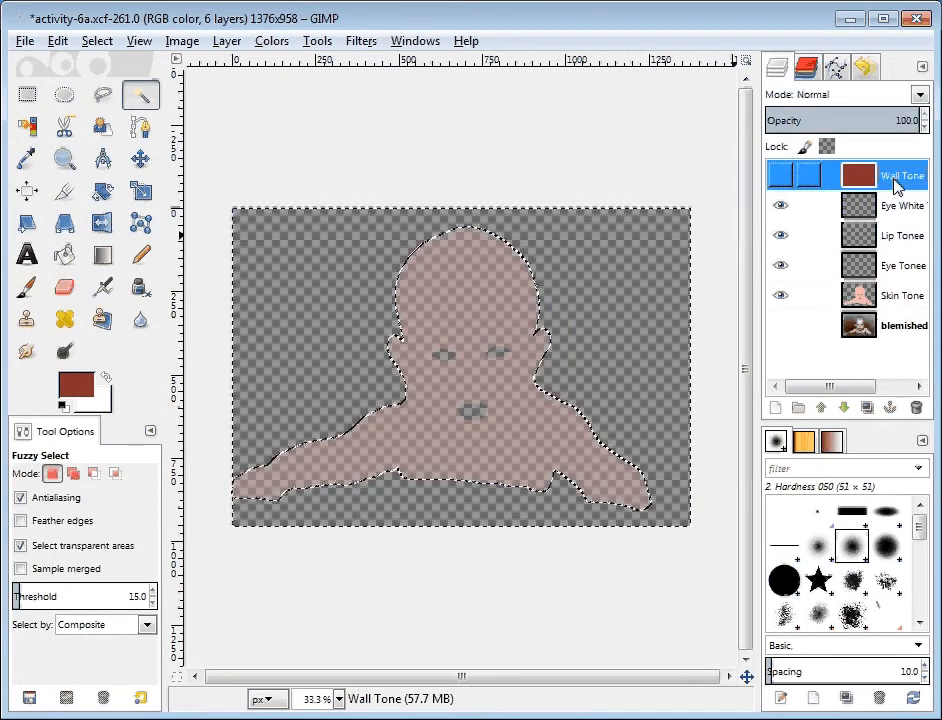
click(780, 177)
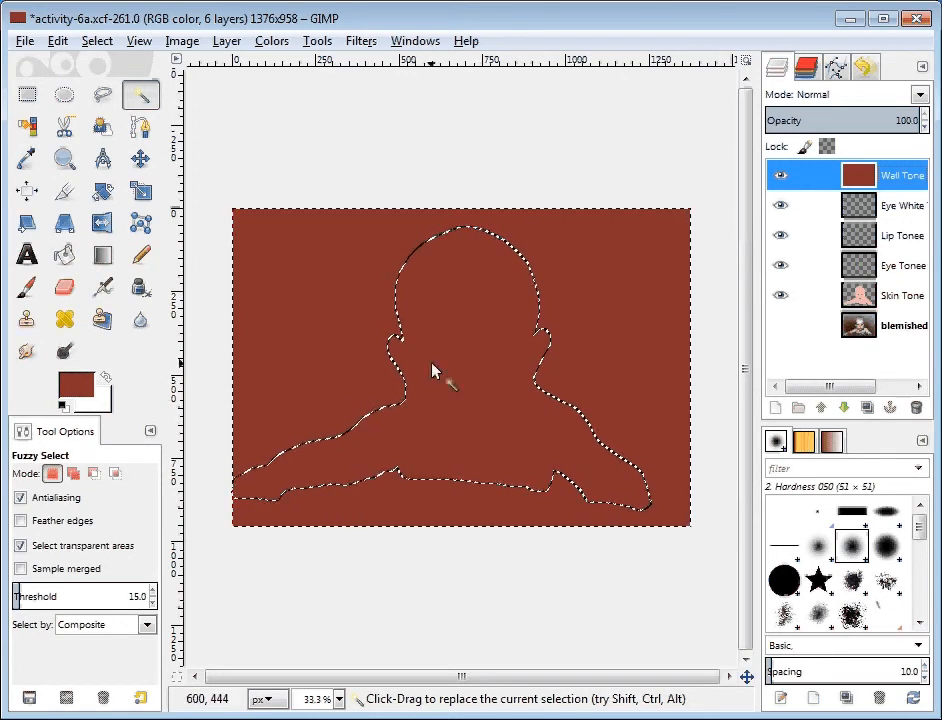
click(107, 42)
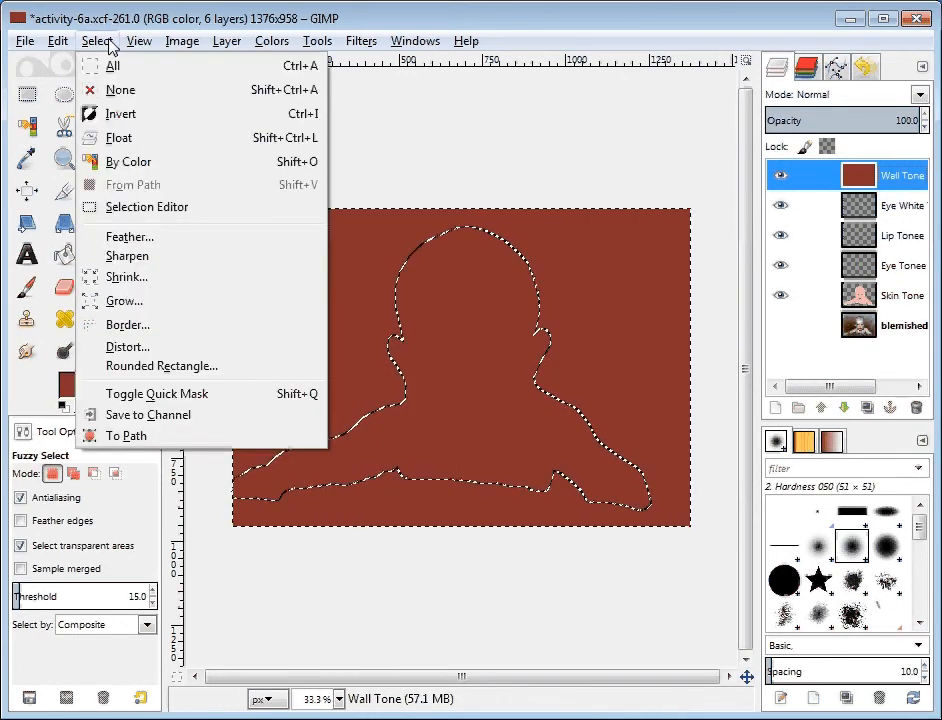
click(108, 125)
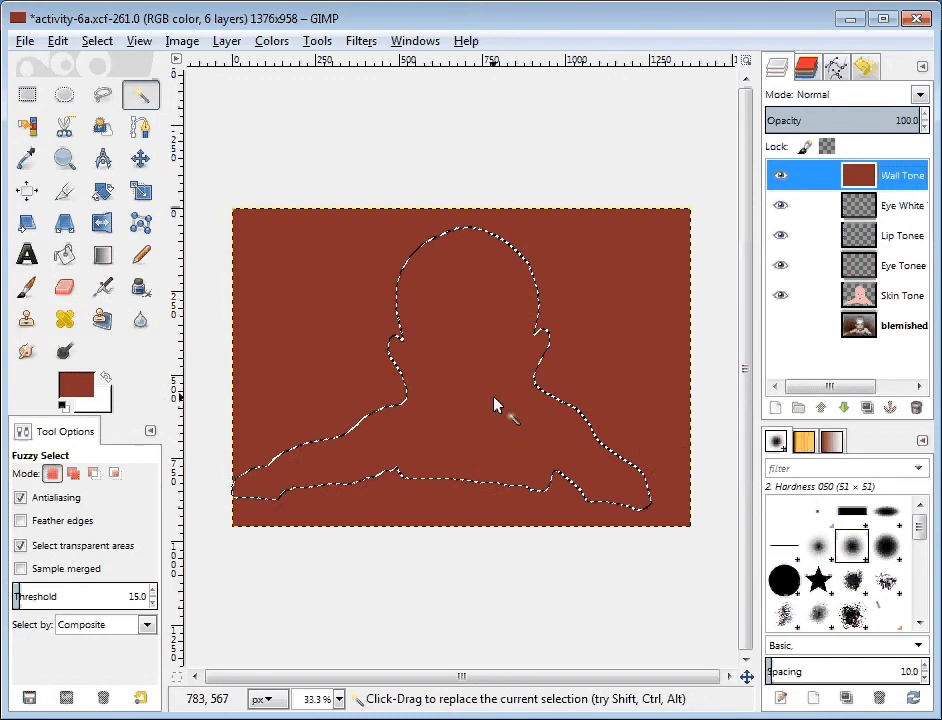
key(Delete)
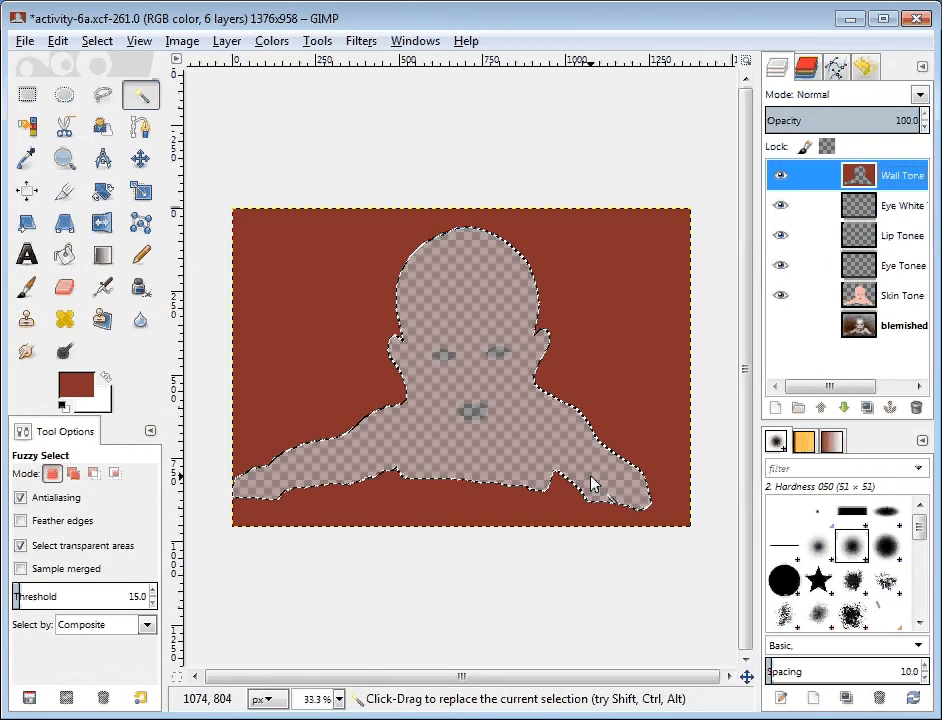
Show the blemished photo layer again and set the Wall Tone layer to Color mode with 90.3 opacity.
click(781, 326)
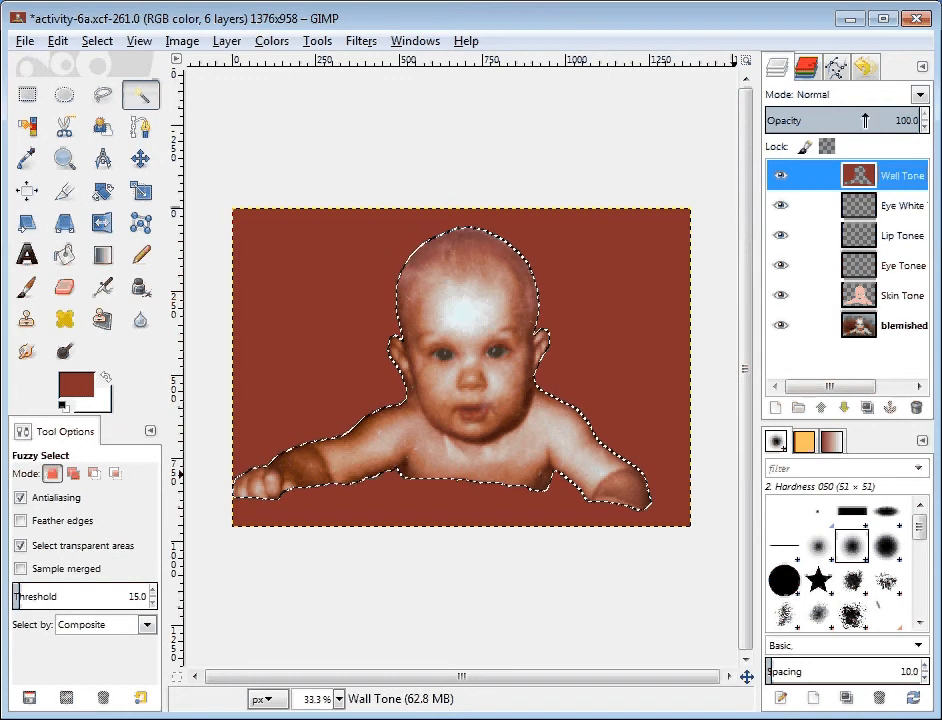
click(919, 94)
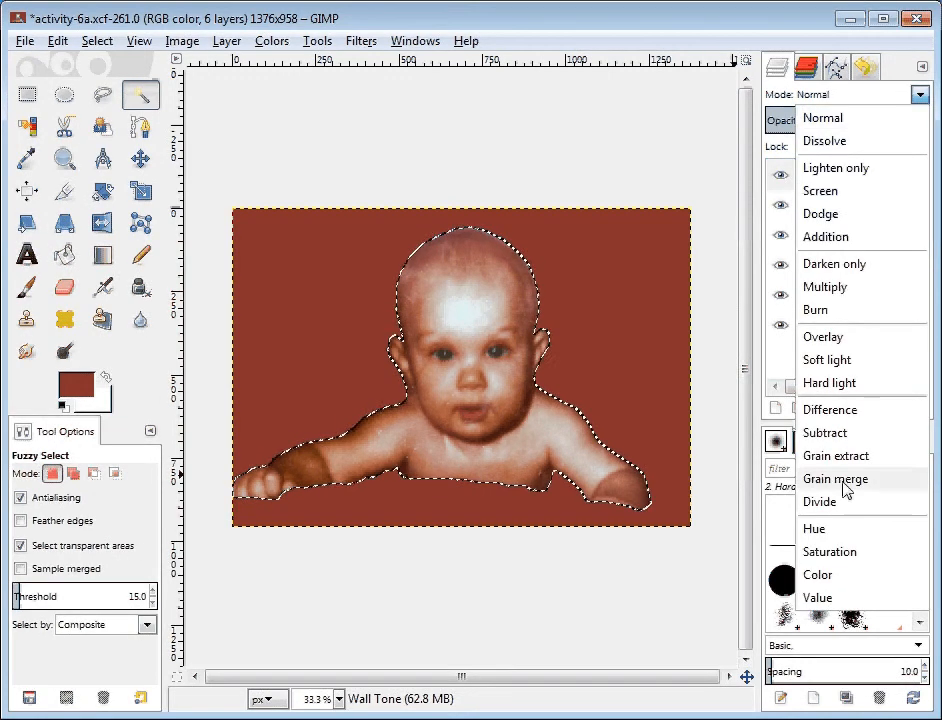
click(837, 574)
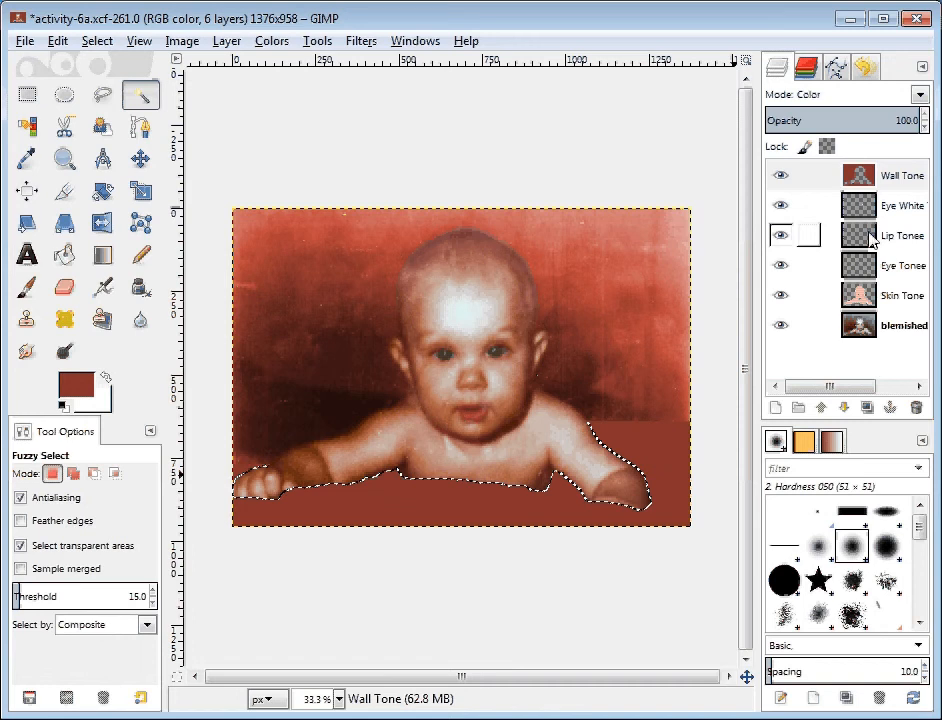
mouse_move(905, 118)
mouse_down()
mouse_move(822, 120)
mouse_move(905, 120)
mouse_up()
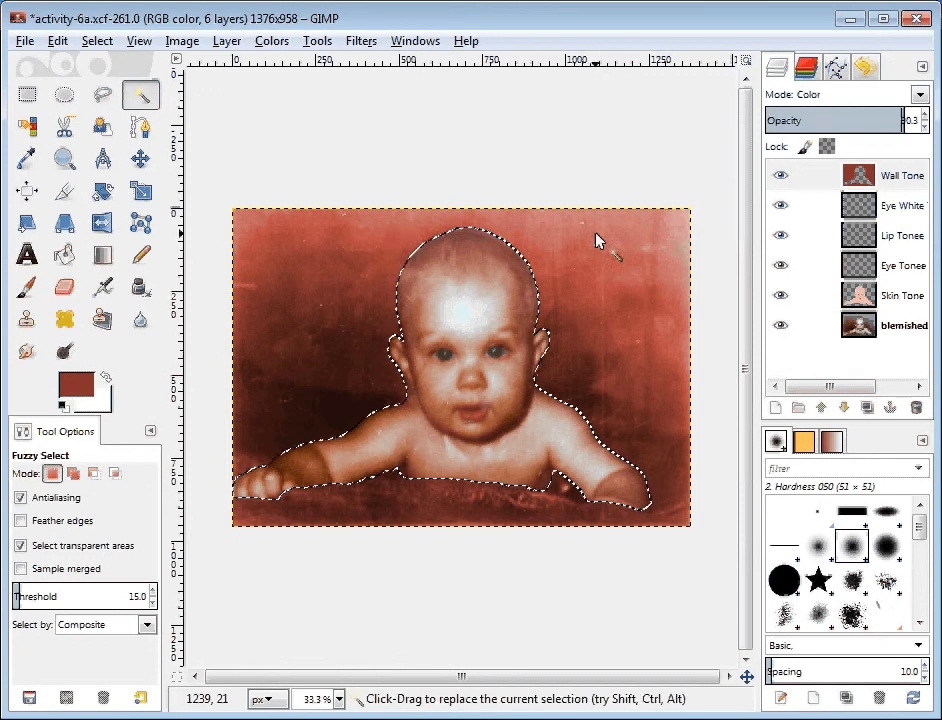
Set up the Eraser with the Hardness 075 brush at size 50.
click(63, 288)
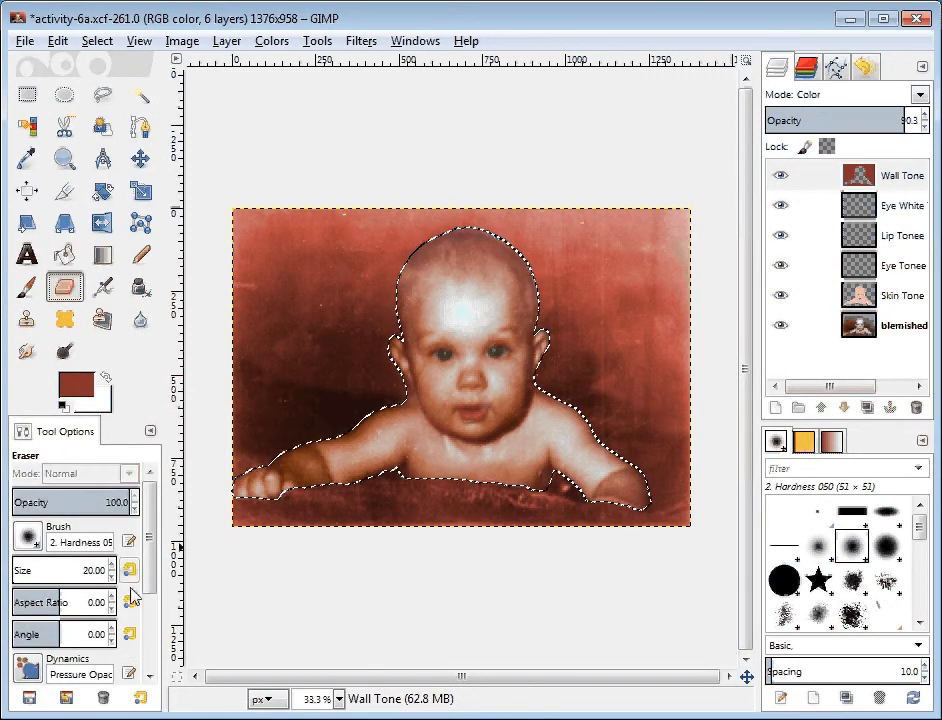
click(30, 541)
click(55, 266)
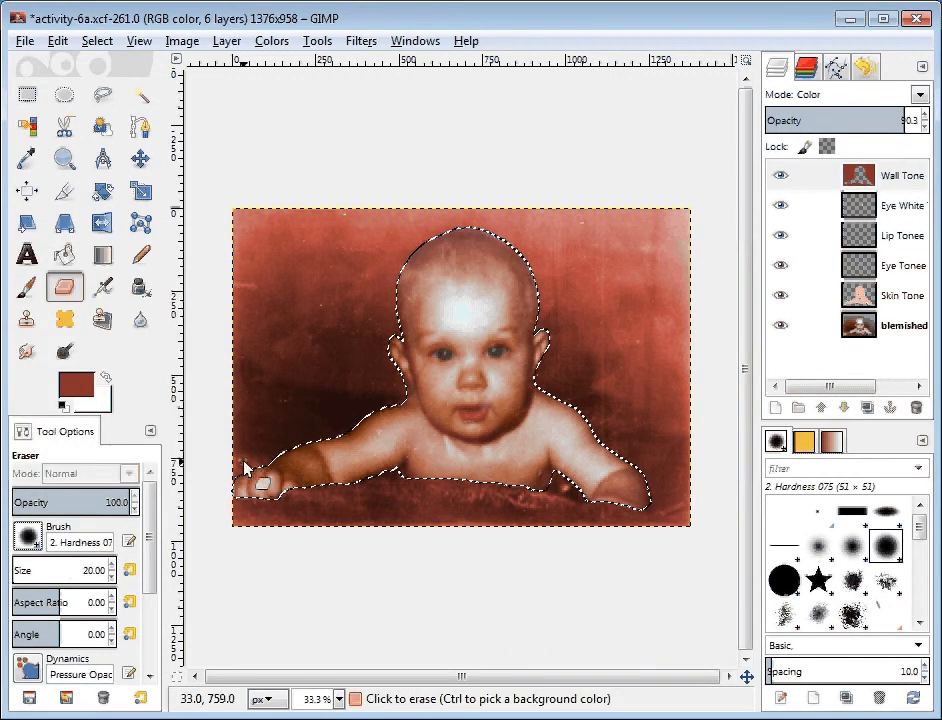
double_click(94, 570)
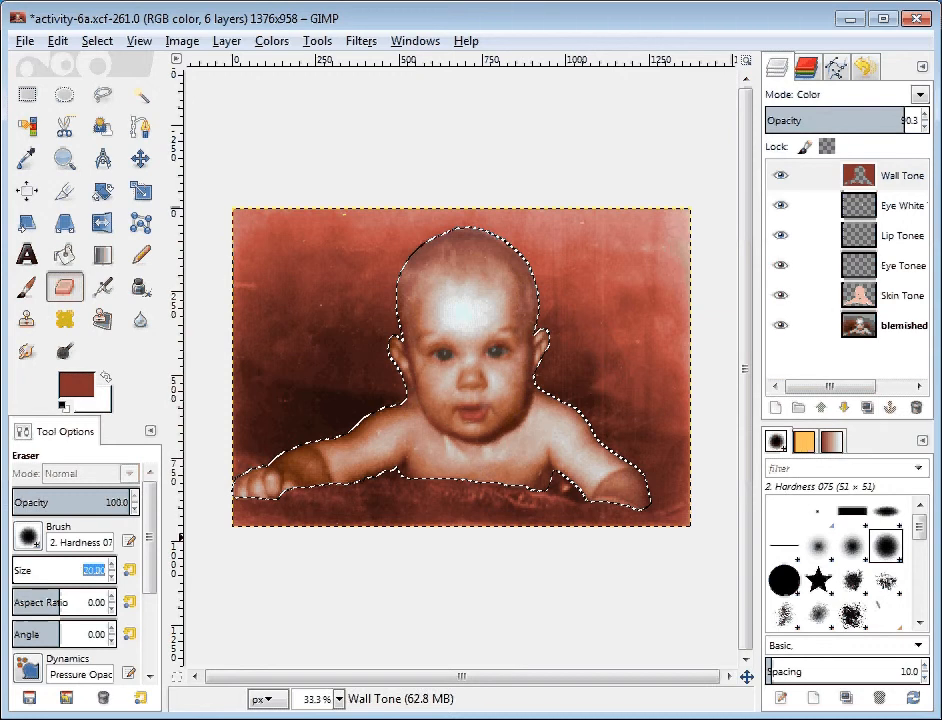
text(50)
key(Return)
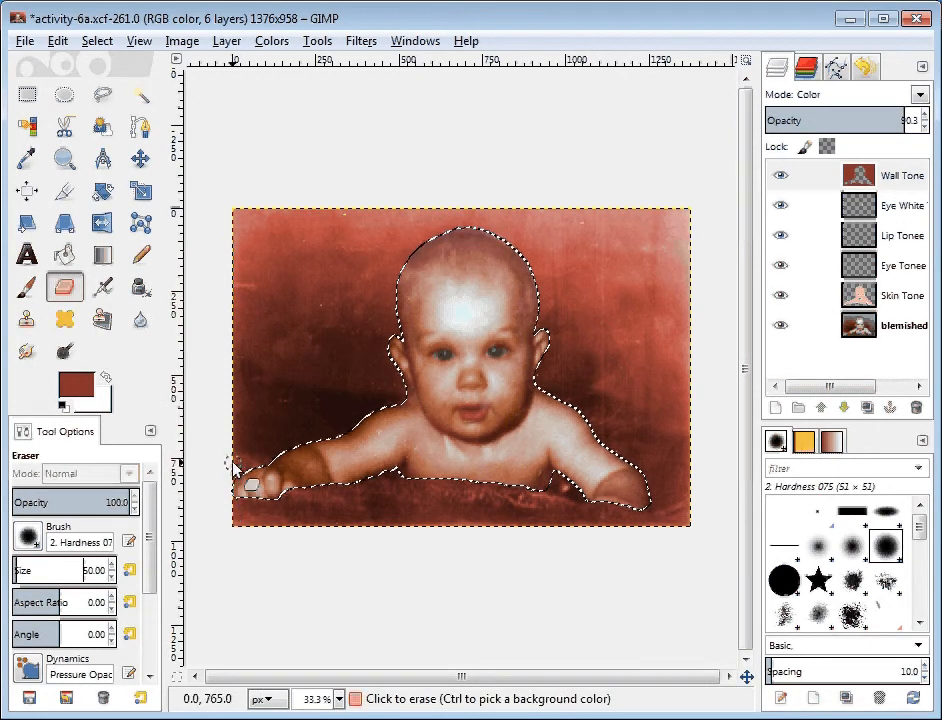
Run the Eraser over the baby's hand at the photo's left edge on the Wall Tone layer, and clear the selection.
drag(235, 470, 321, 482)
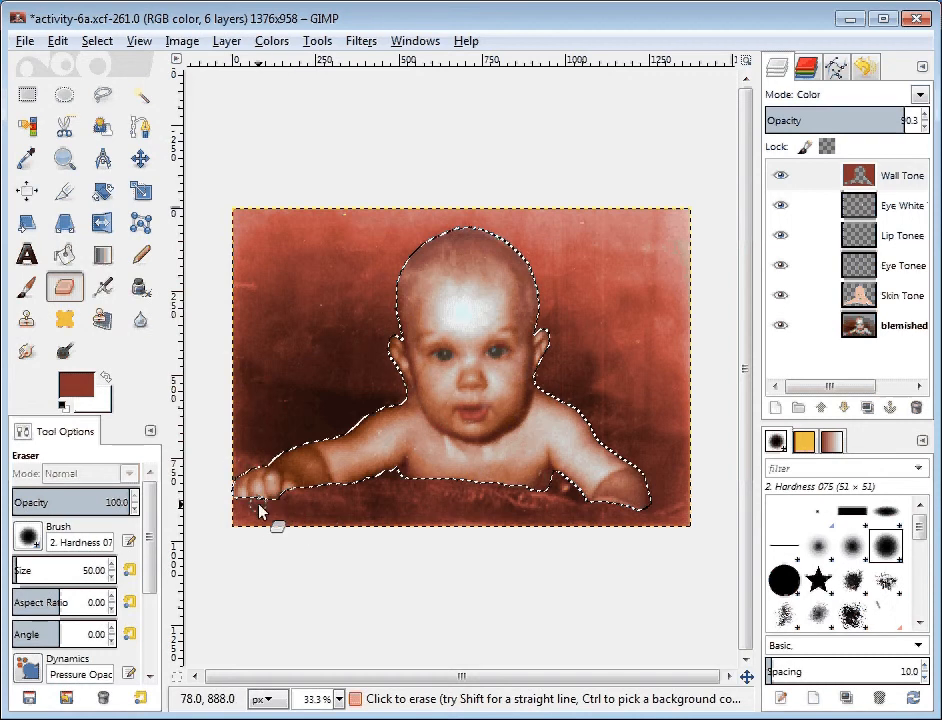
click(903, 175)
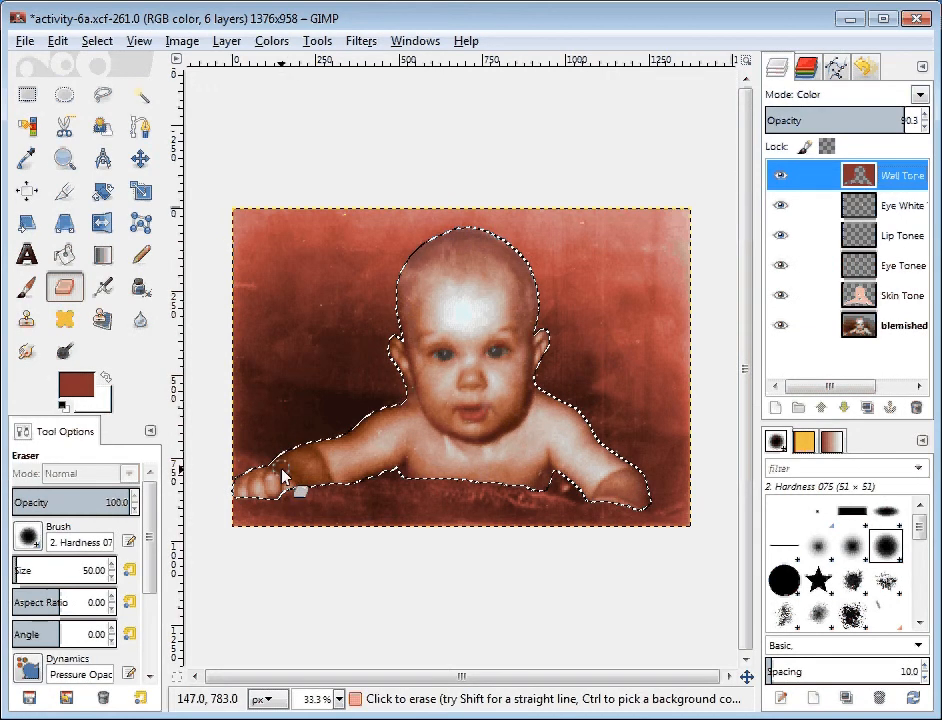
click(97, 41)
click(111, 68)
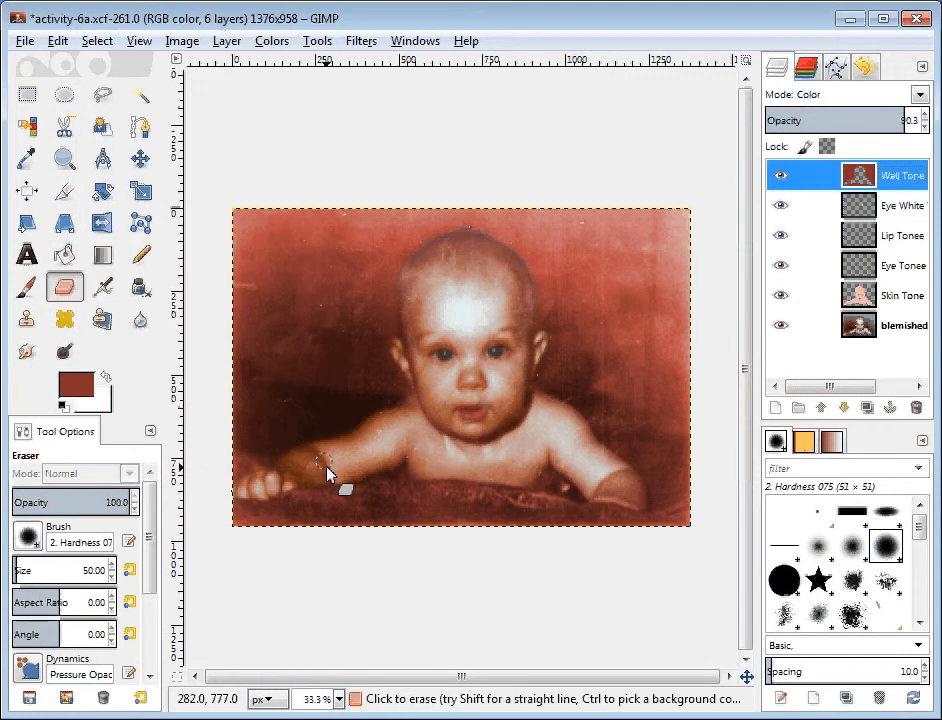
Erase the Wall Tone red along the blanket's upper edge, and clear the rest of the blanket with the Hardness 100 brush at size 326.99.
mouse_move(237, 468)
mouse_down()
mouse_move(269, 472)
mouse_move(229, 474)
mouse_move(237, 489)
mouse_move(260, 492)
mouse_move(468, 490)
mouse_up()
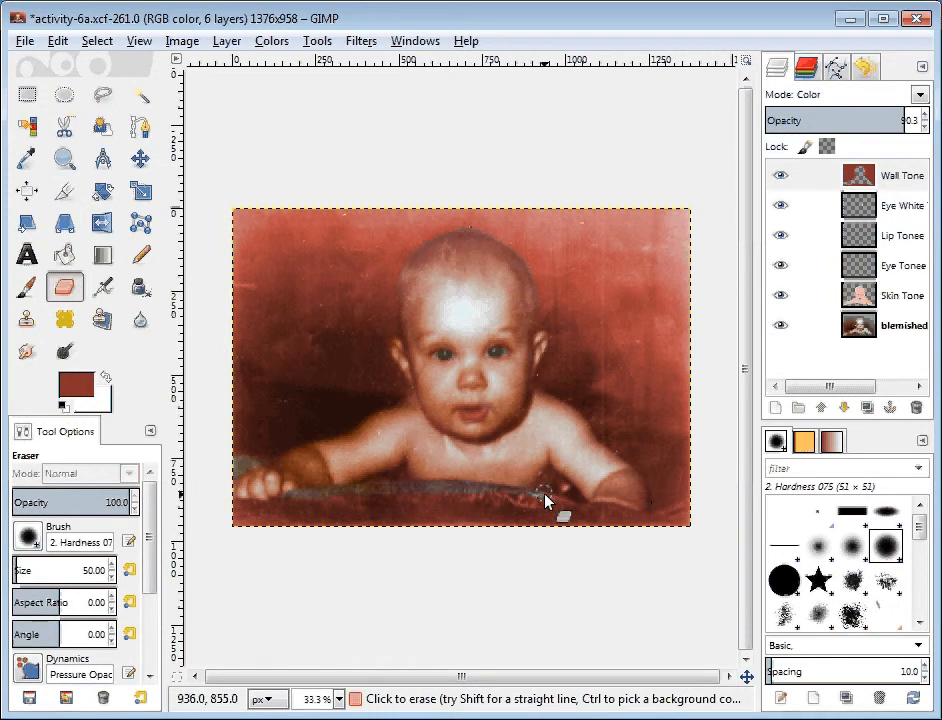
mouse_move(552, 490)
mouse_down()
mouse_move(540, 497)
mouse_move(683, 517)
mouse_up()
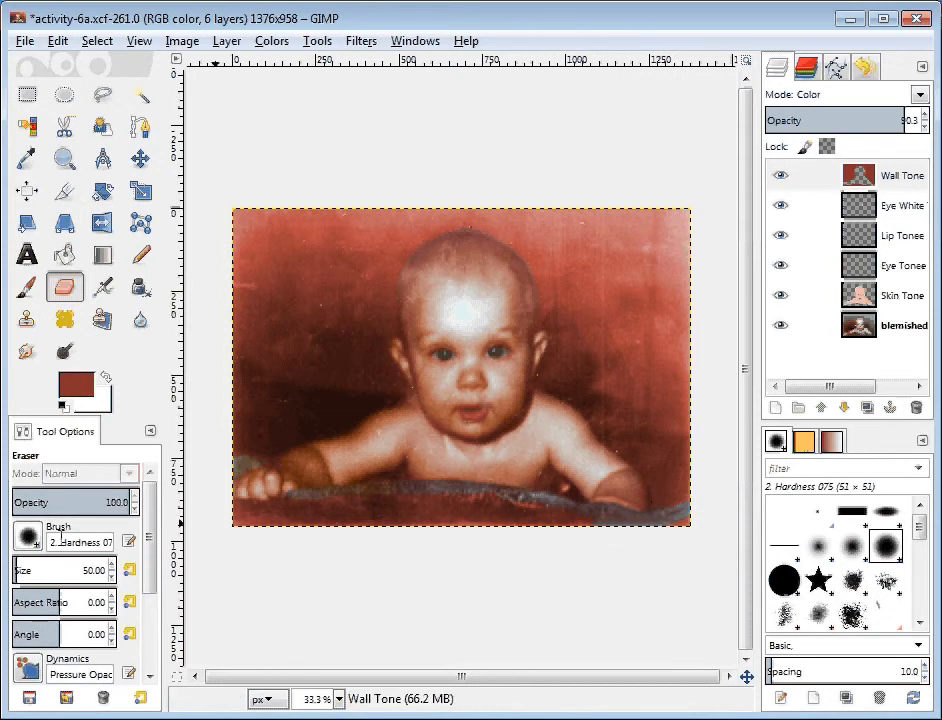
click(45, 570)
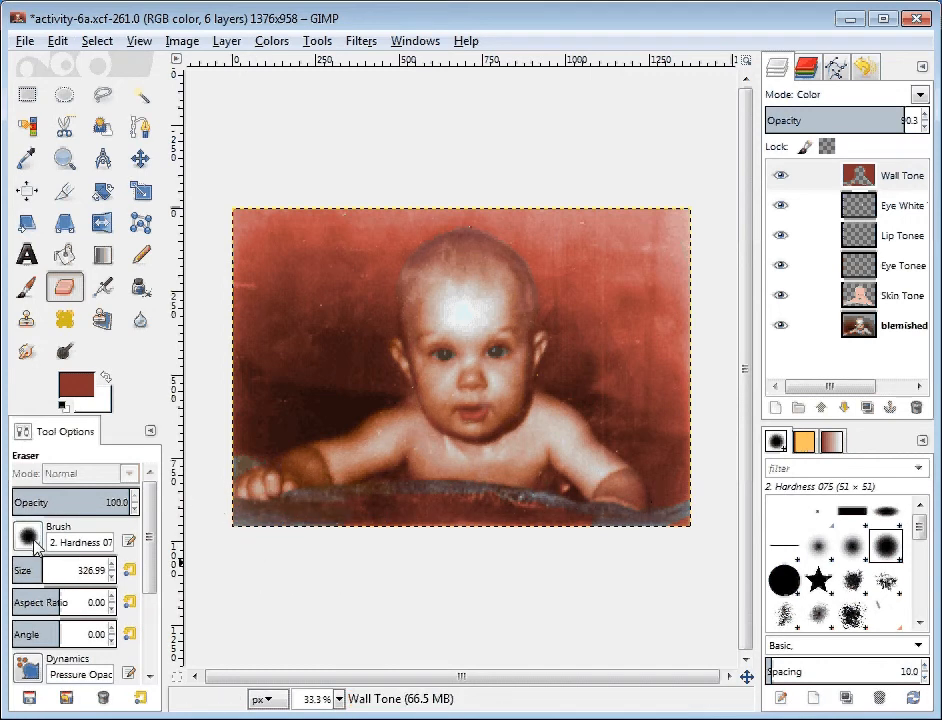
click(34, 541)
click(79, 270)
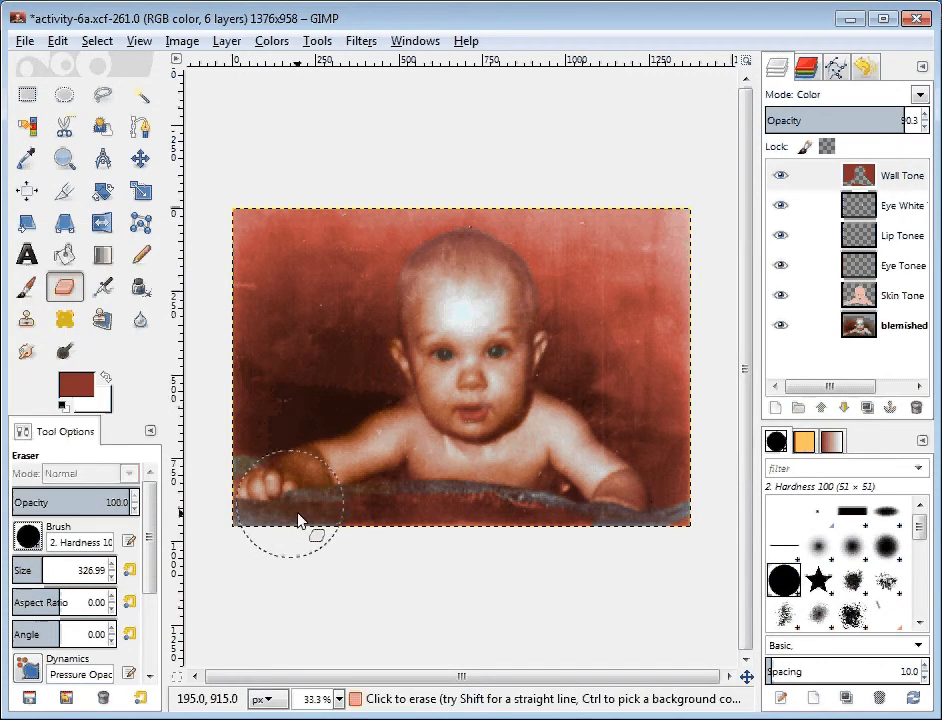
click(243, 530)
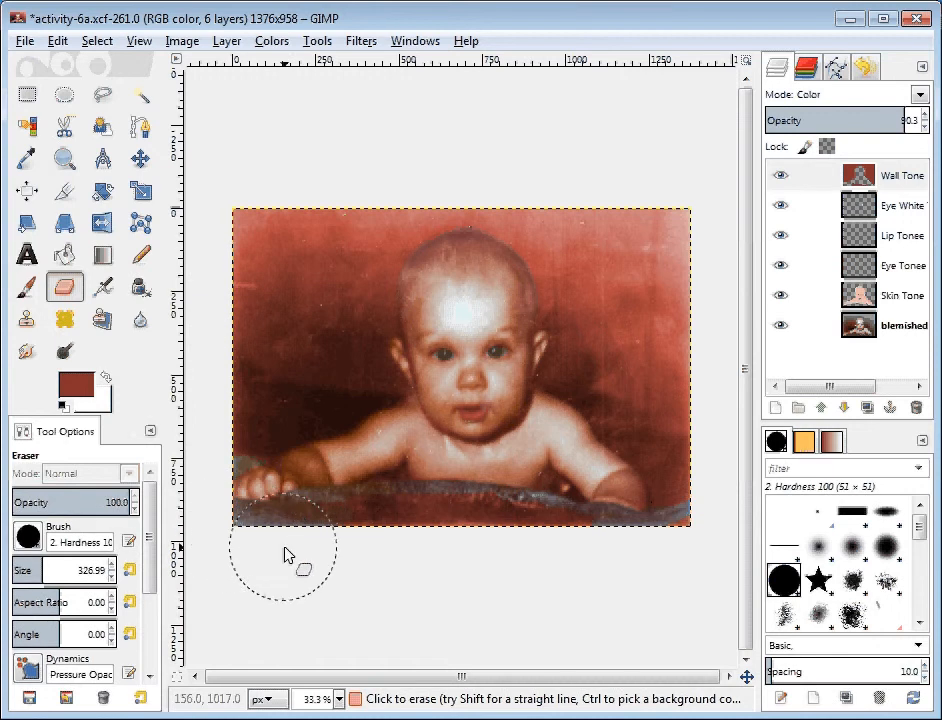
drag(284, 547, 402, 544)
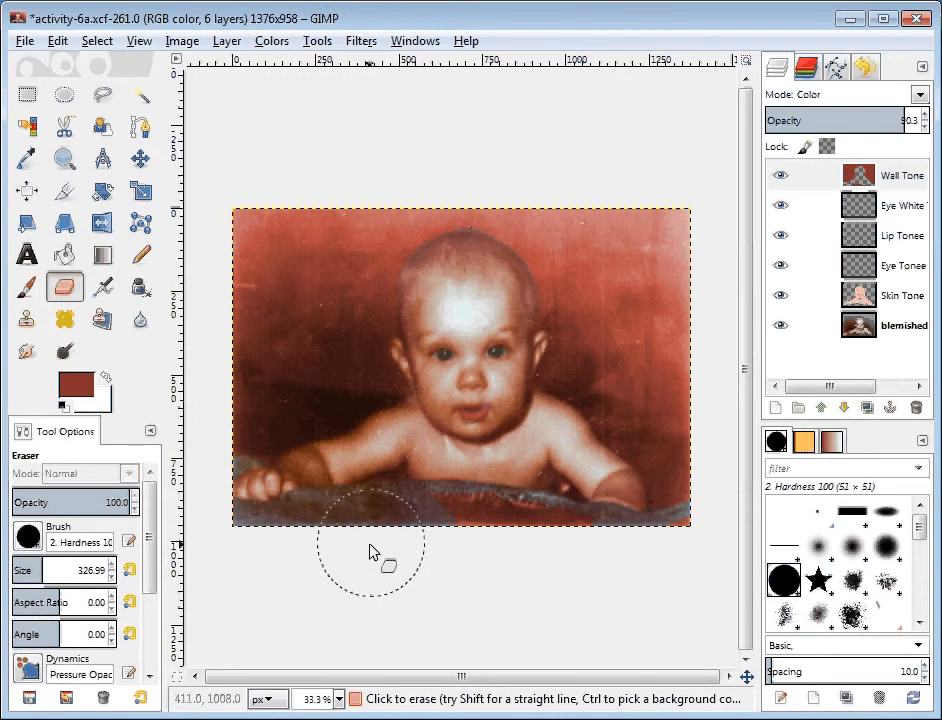
mouse_move(230, 541)
mouse_down()
mouse_move(408, 545)
mouse_move(448, 528)
mouse_move(592, 567)
mouse_up()
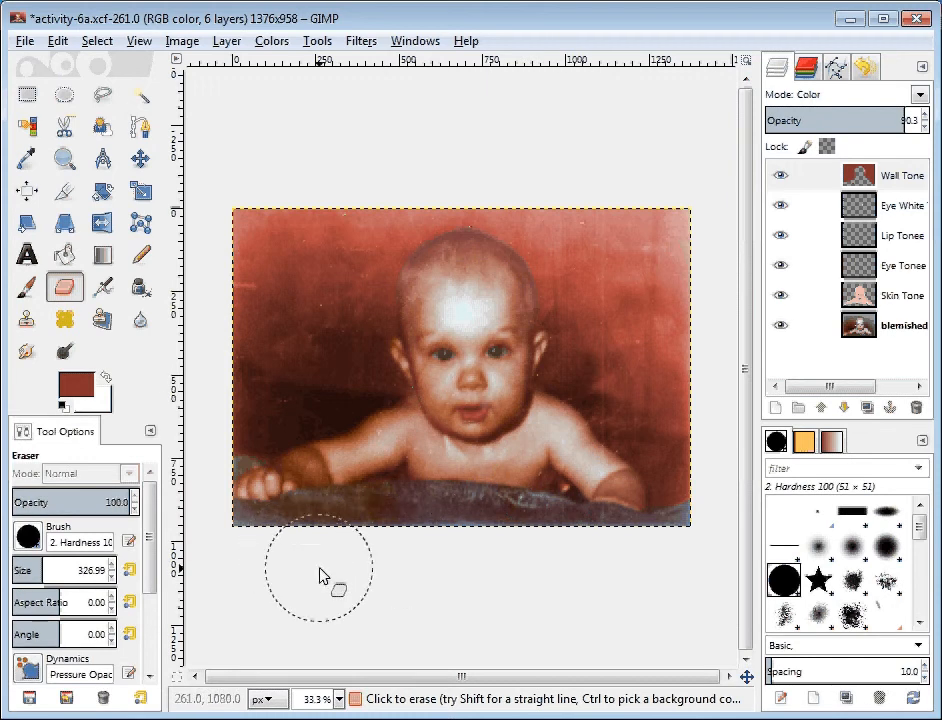
Lower the Wall Tone layer's opacity to 34.8.
click(895, 177)
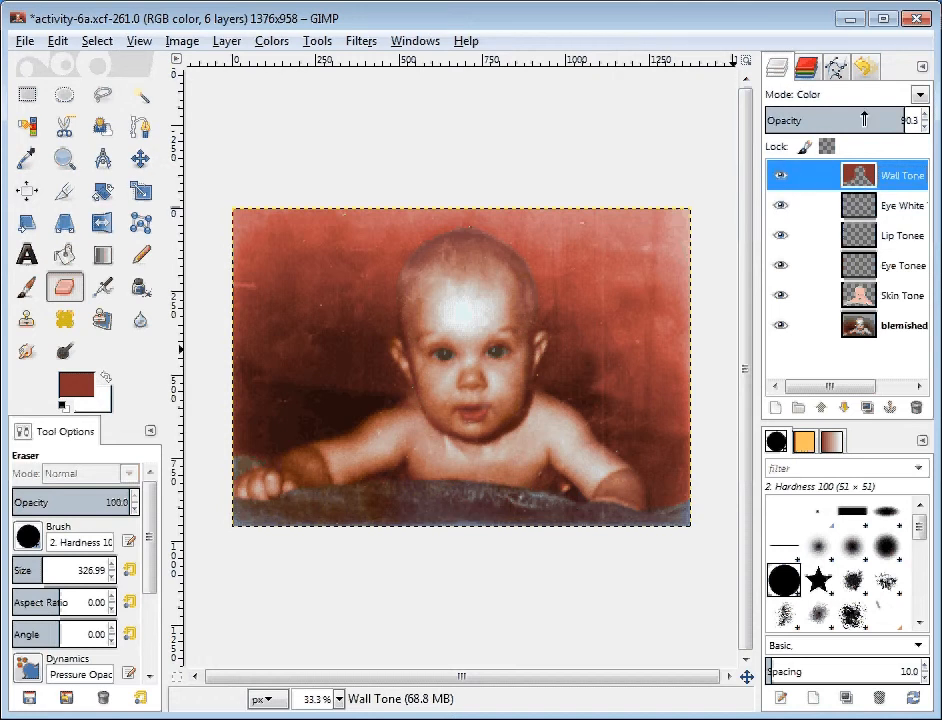
drag(864, 119, 819, 121)
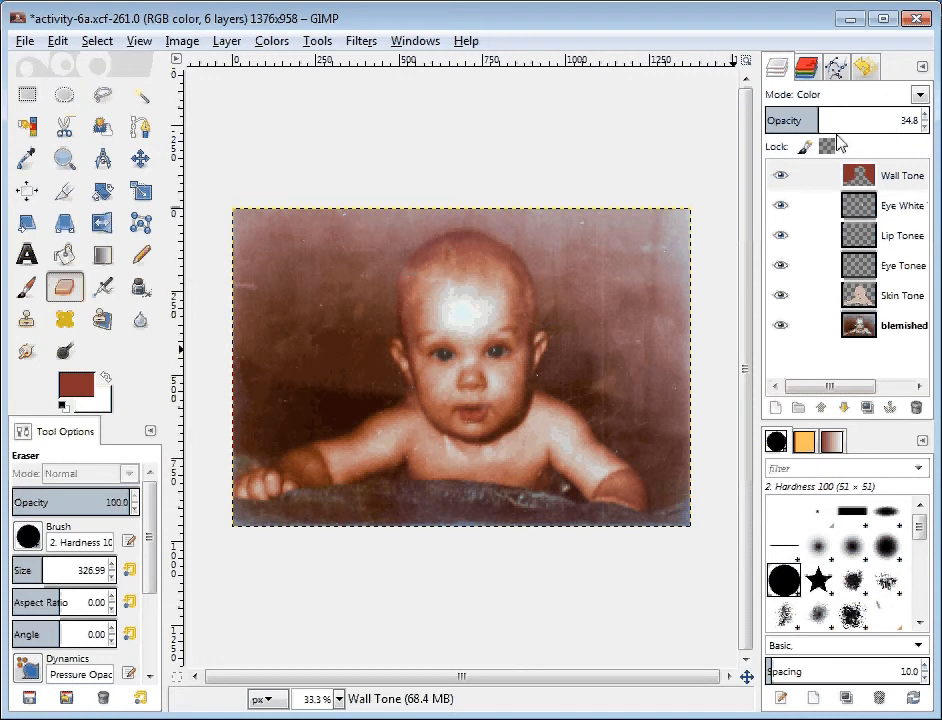
Create a new transparent layer named Blanket Tone at 1376 by 958 px.
click(775, 408)
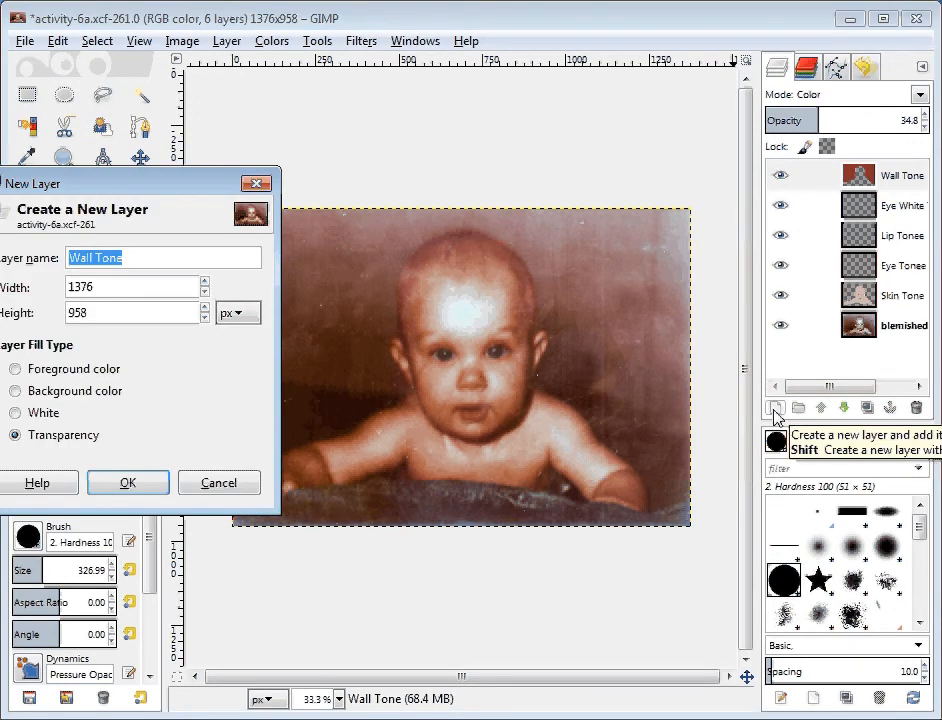
key(Home)
key(Delete)
key(Delete)
key(Delete)
key(Delete)
text(B)
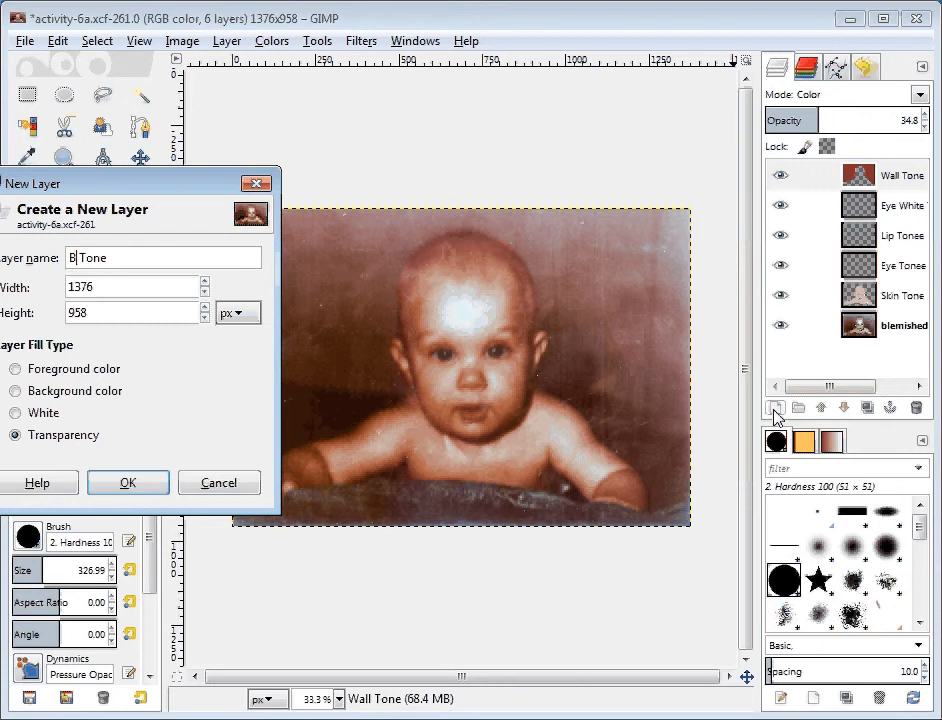
text(a)
key(BackSpace)
text(;lank)
key(BackSpace)
key(BackSpace)
key(BackSpace)
key(BackSpace)
key(BackSpace)
text(lanket)
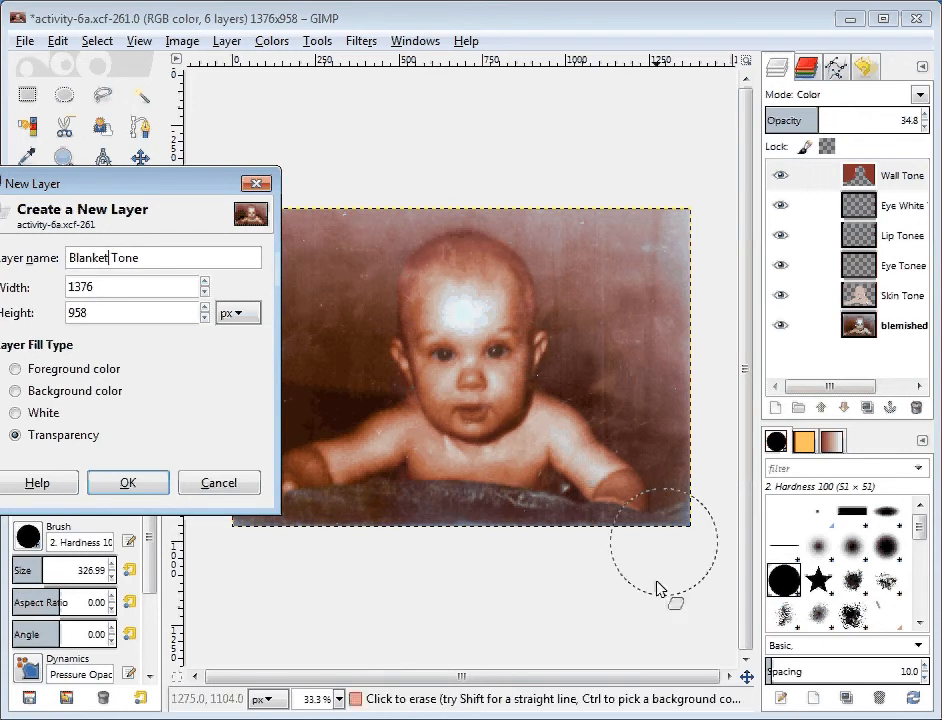
click(110, 487)
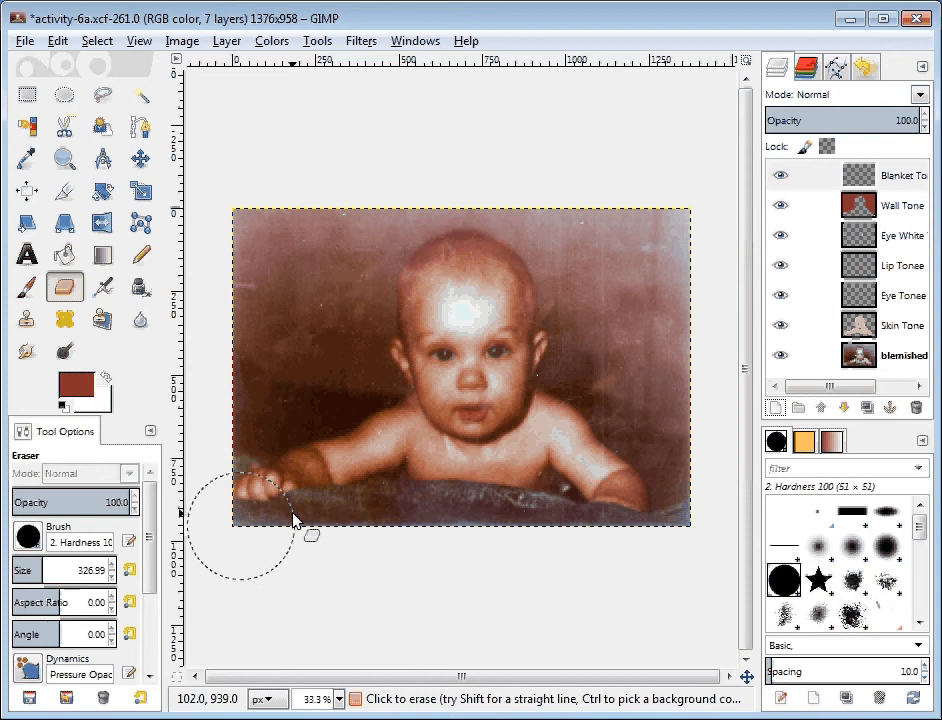
Set the foreground color to blue 3339b1 and bucket-fill the Blanket Tone layer with it.
click(917, 176)
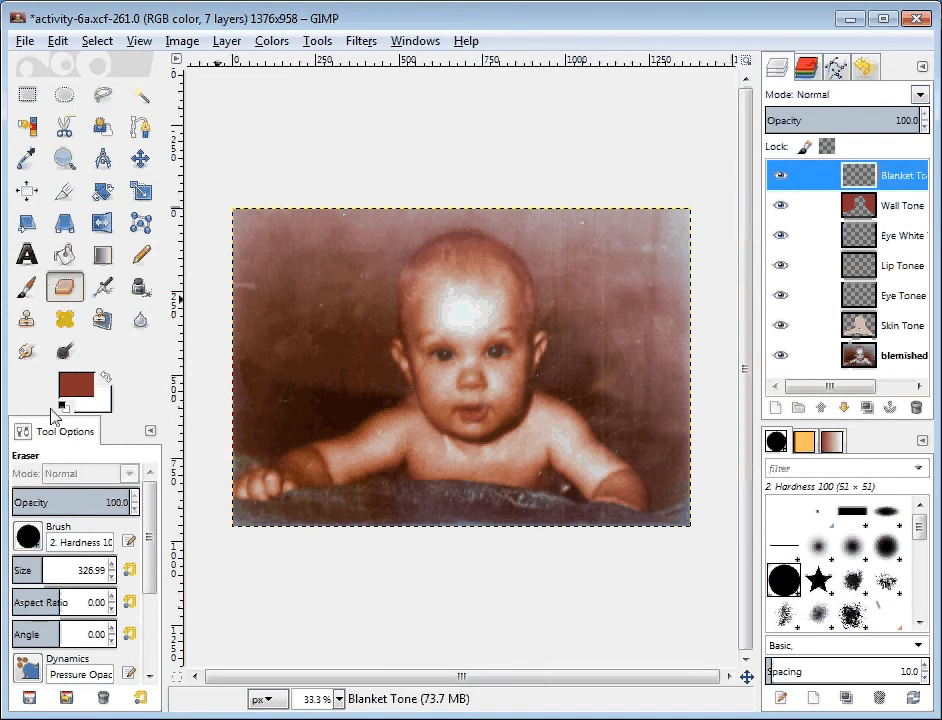
click(76, 390)
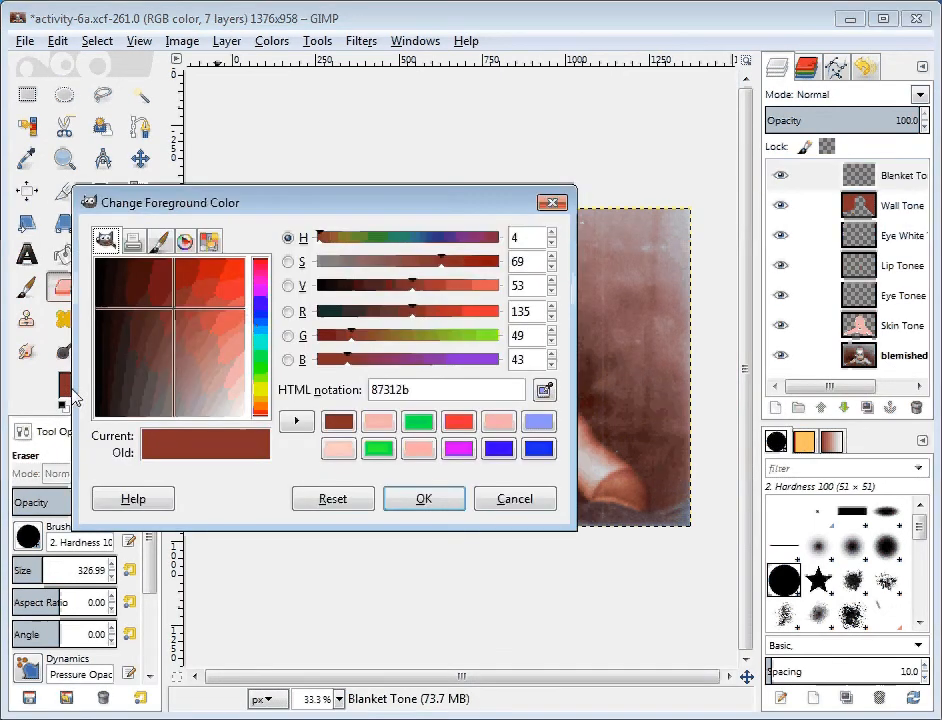
click(258, 318)
click(202, 311)
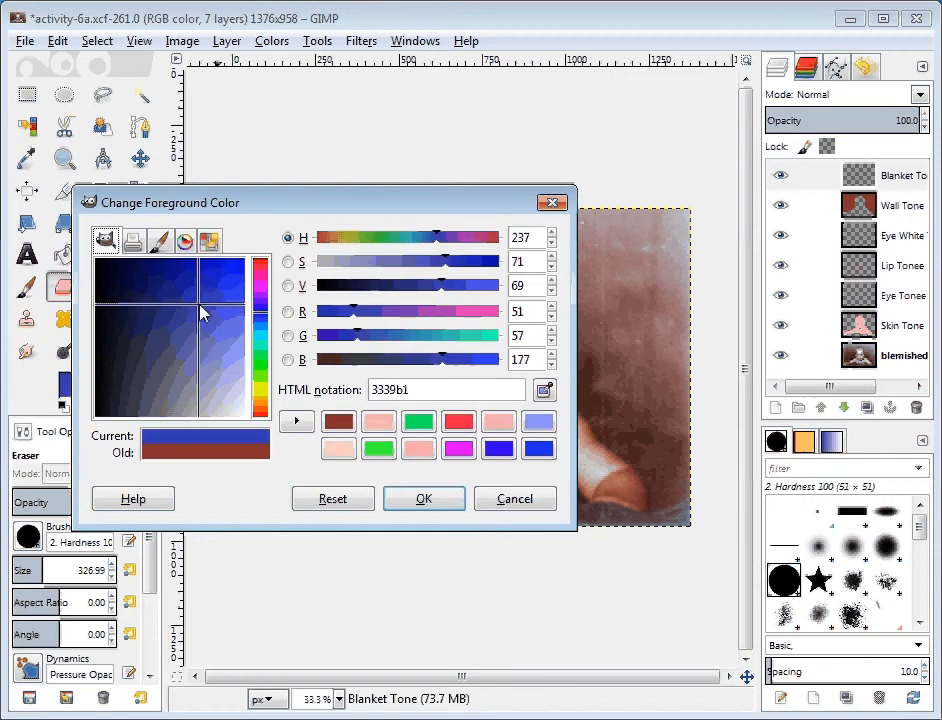
click(395, 502)
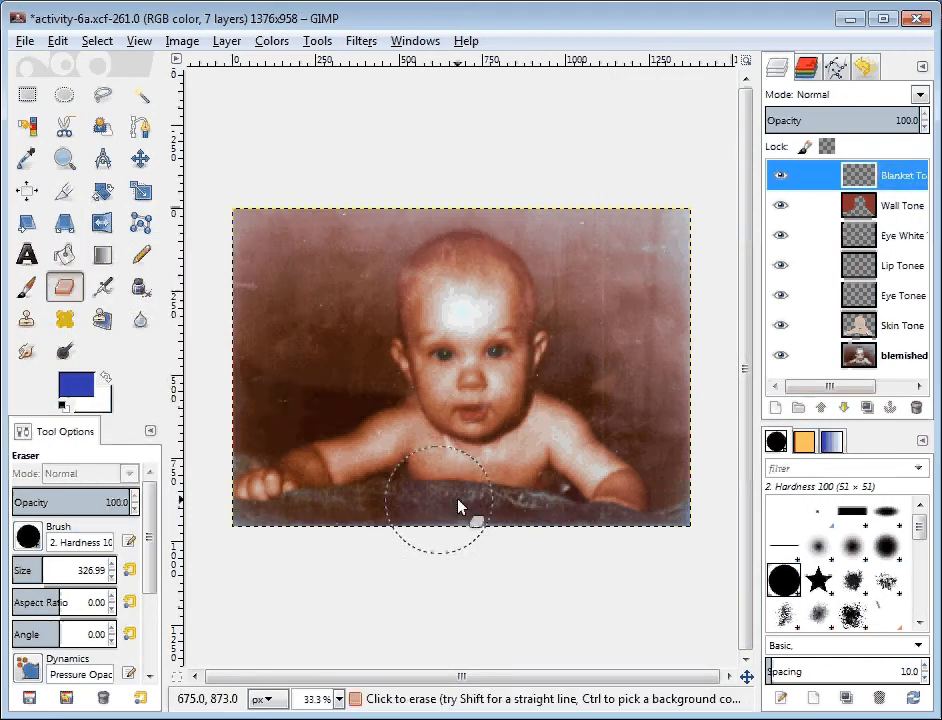
click(64, 257)
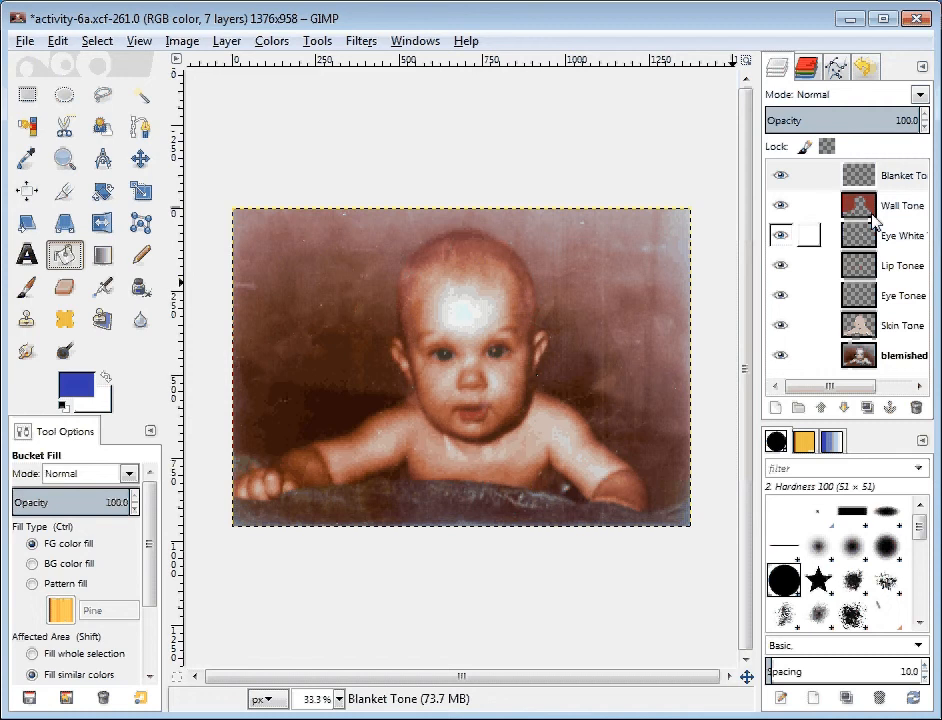
click(602, 314)
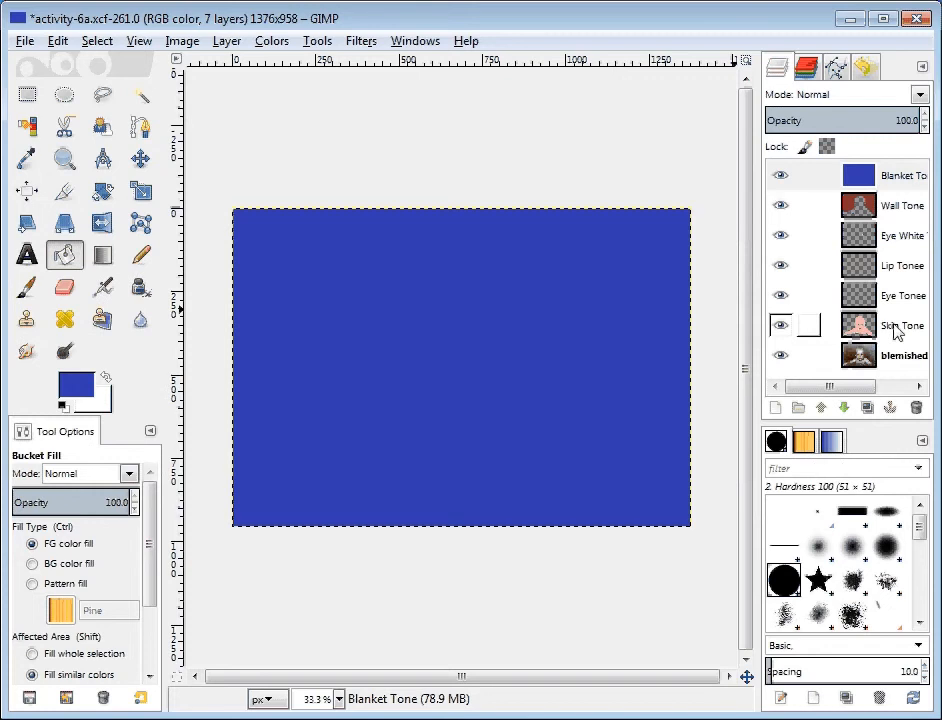
Hide the Blanket Tone layer and select the baby's silhouette from the Skin Tone layer with Fuzzy Select.
click(781, 177)
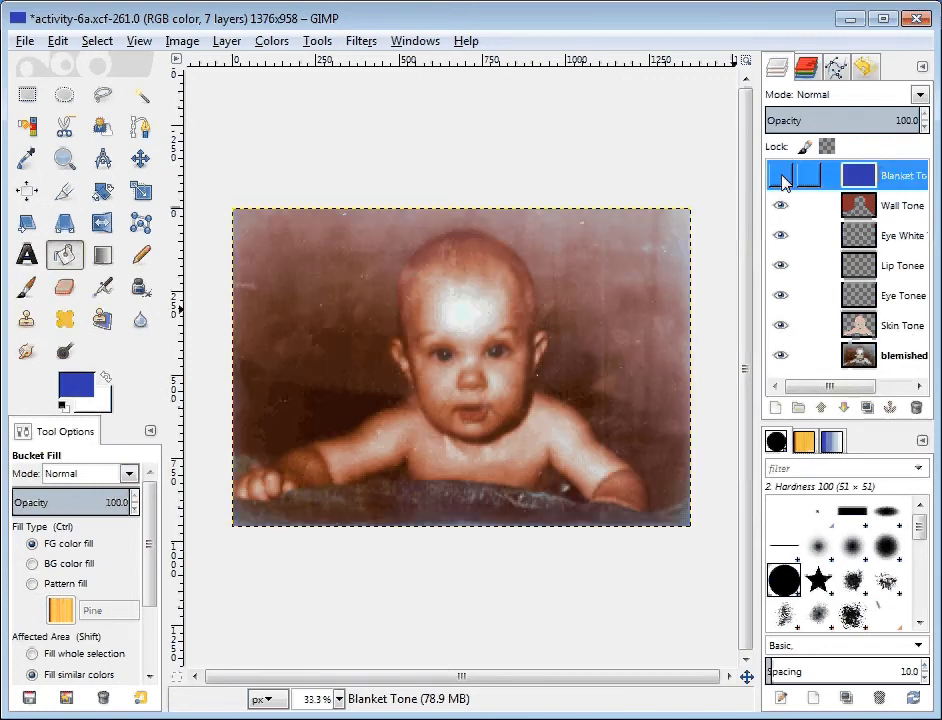
click(882, 328)
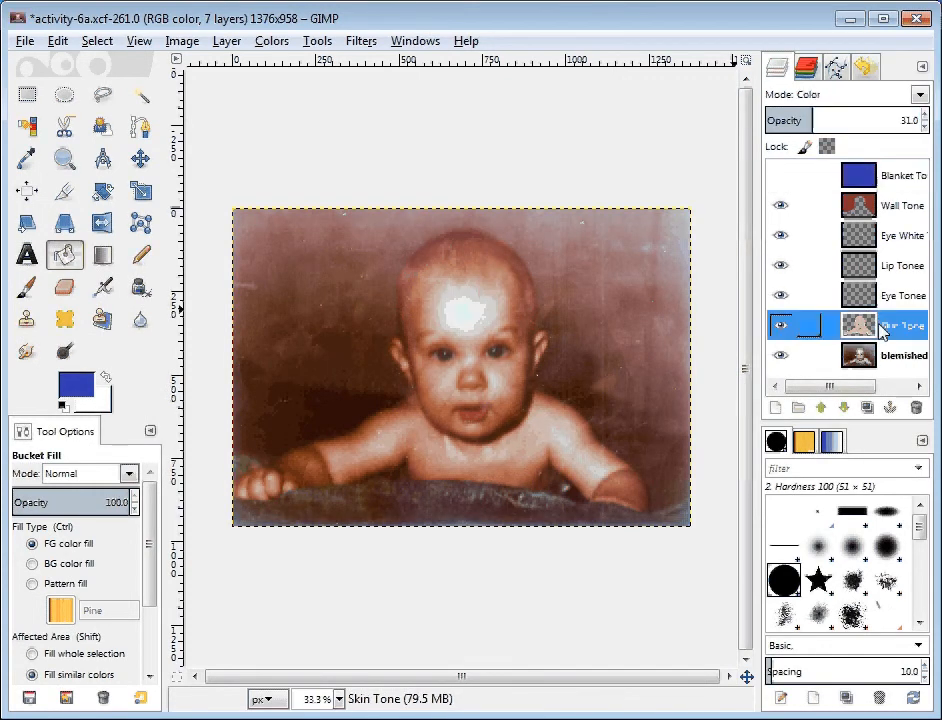
click(139, 97)
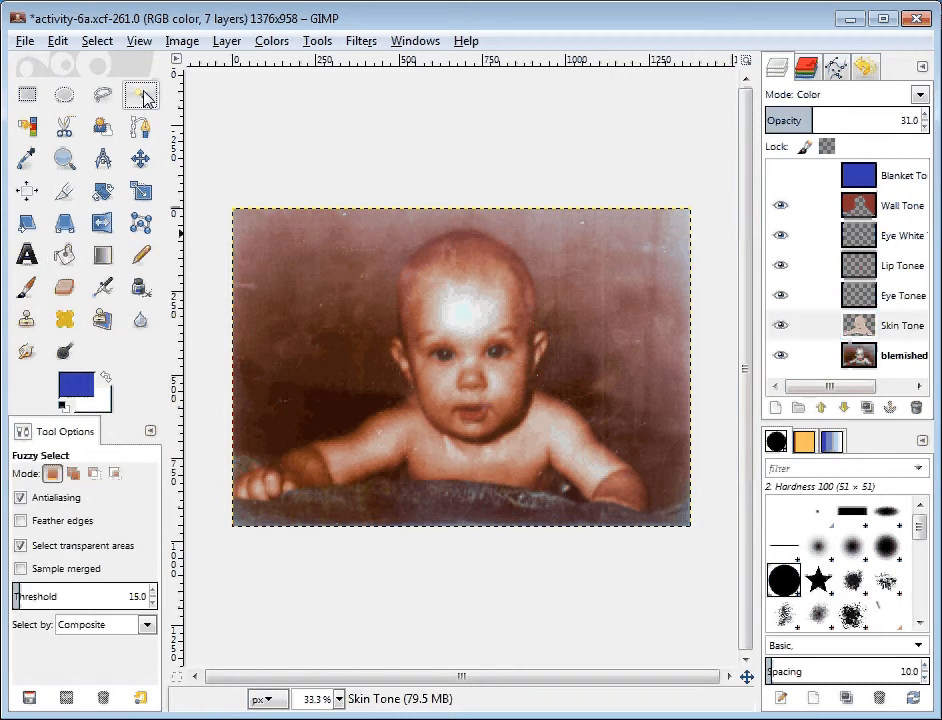
click(876, 331)
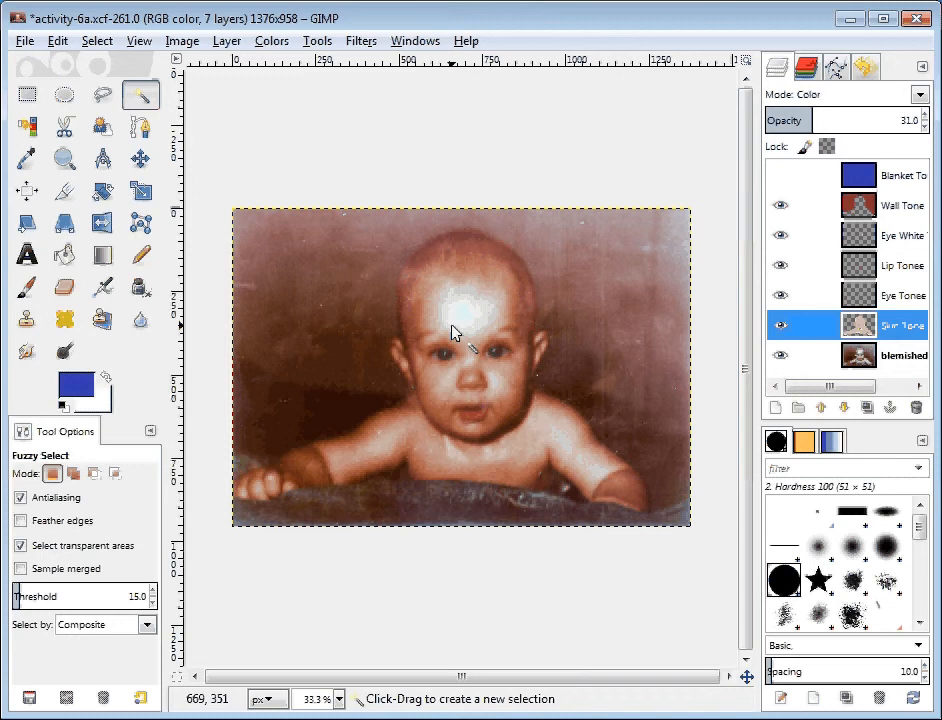
click(332, 238)
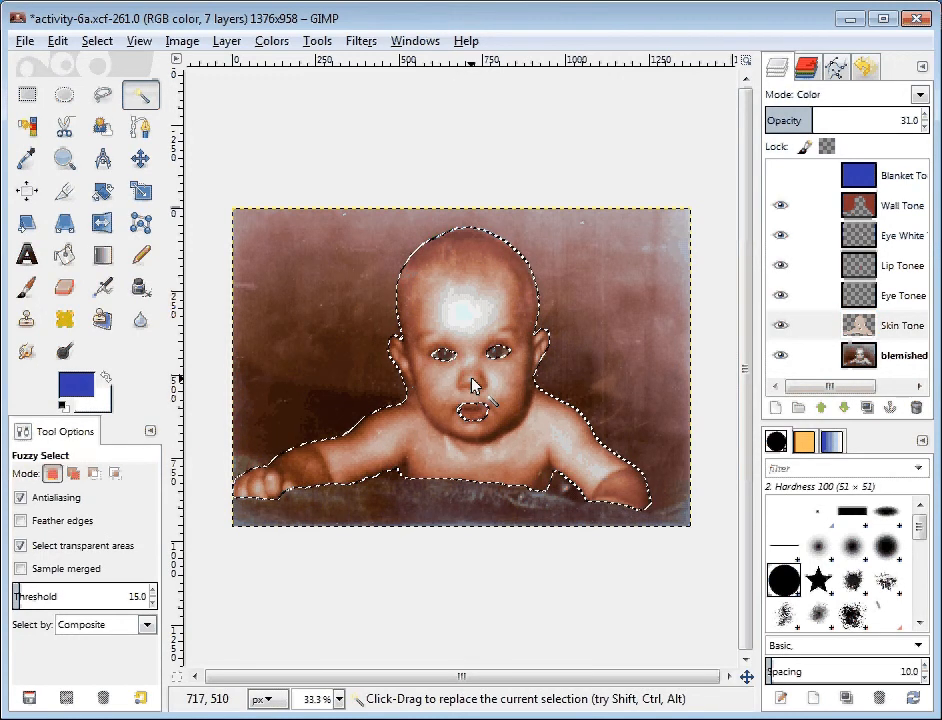
Show the Blanket Tone layer and delete the selected baby silhouette from its blue fill.
click(918, 178)
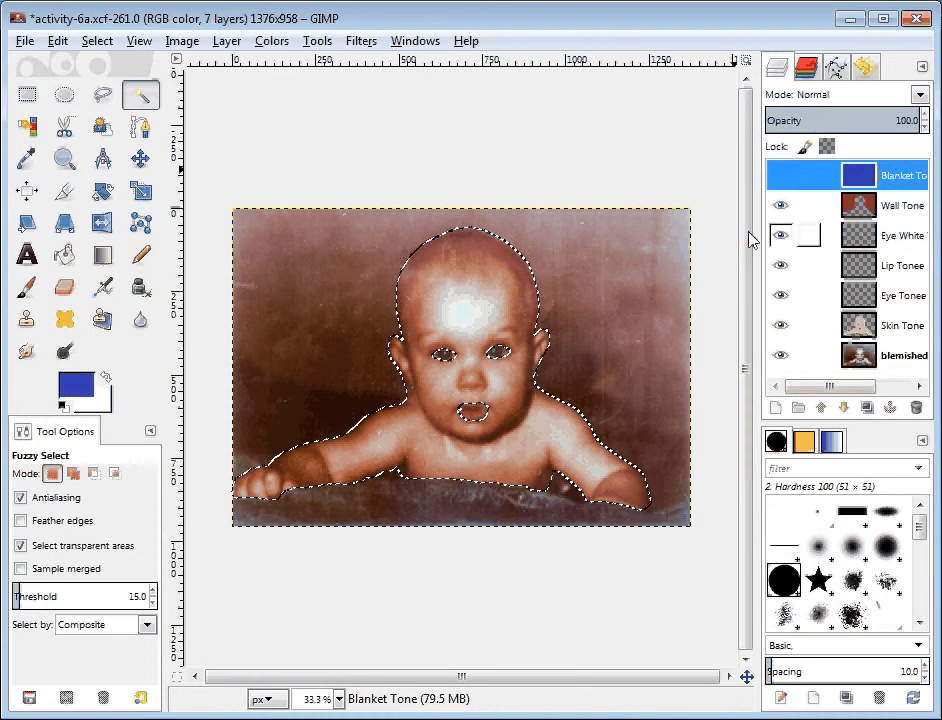
click(779, 178)
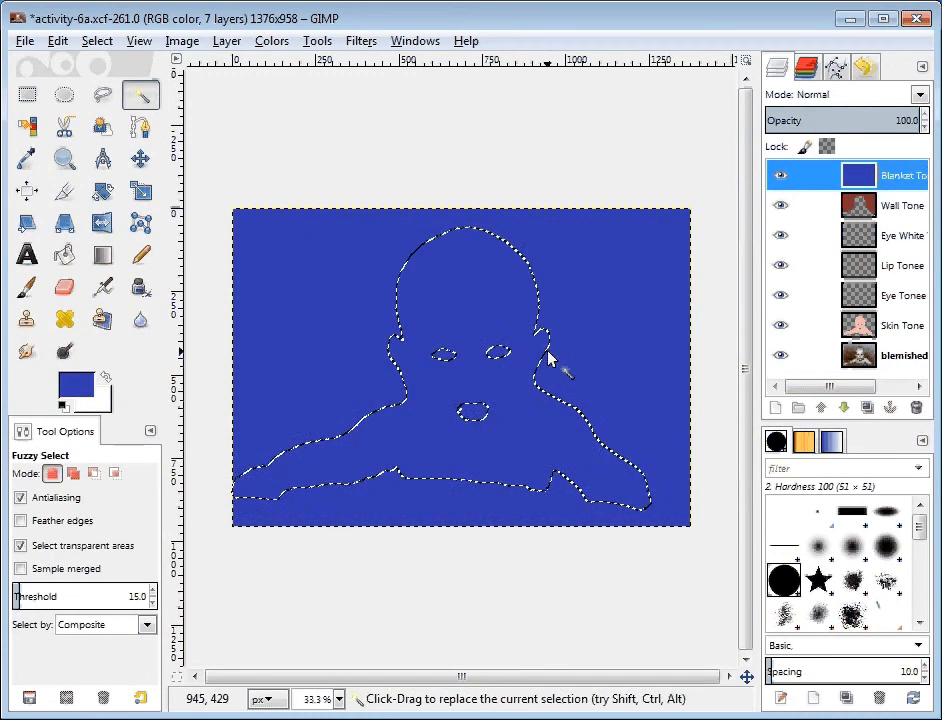
key(Delete)
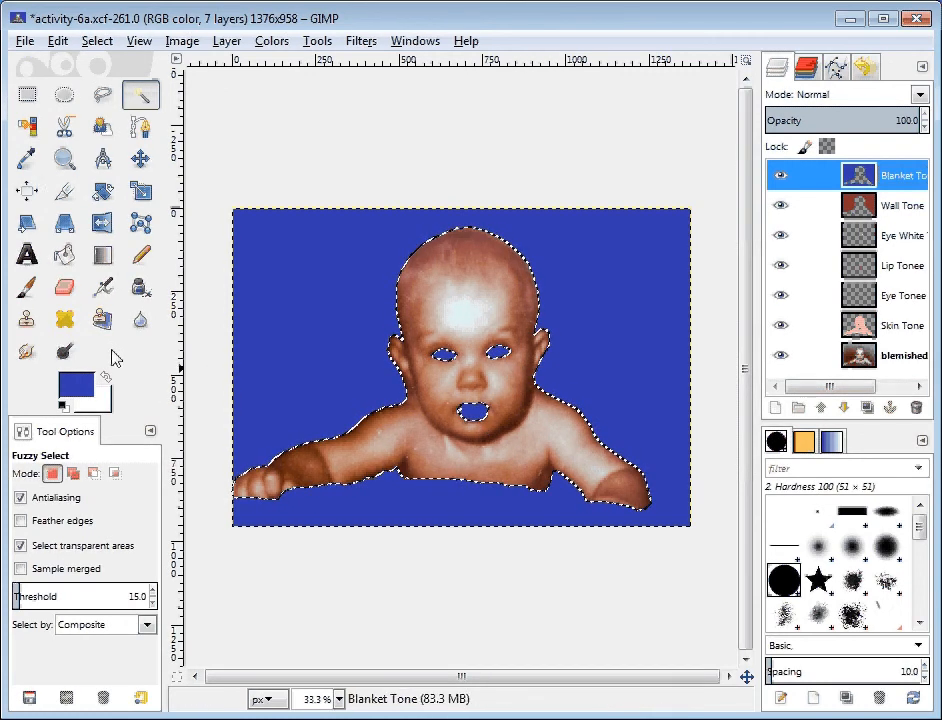
Clear the selection and erase the leftover blue over the baby's eyes and mouth on the Blanket Tone layer.
click(97, 41)
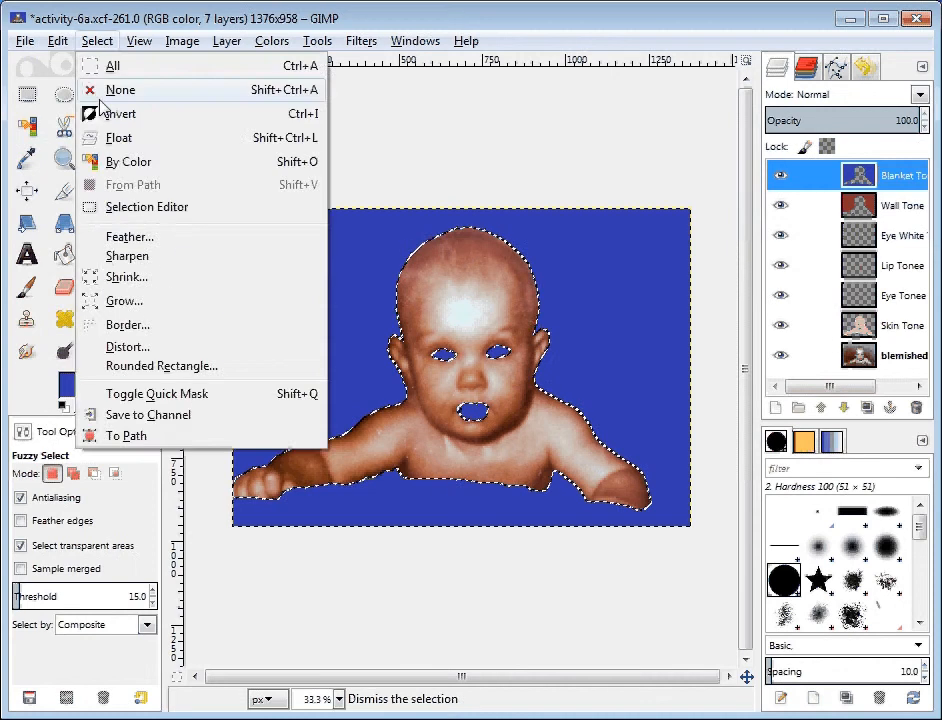
click(101, 96)
click(64, 287)
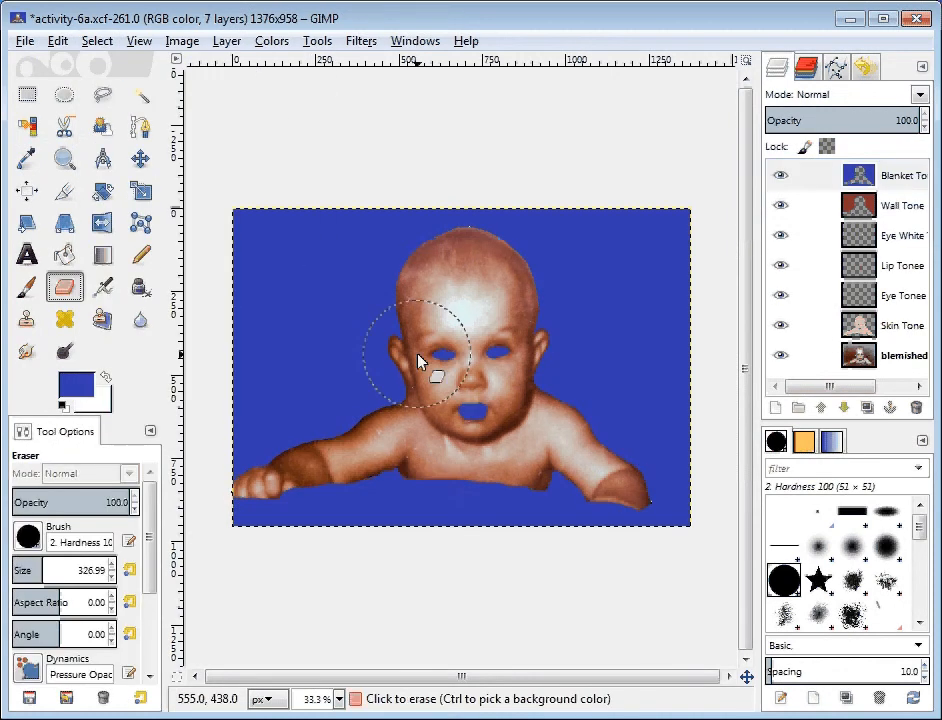
mouse_move(418, 362)
mouse_down()
mouse_move(470, 363)
mouse_move(473, 431)
mouse_up()
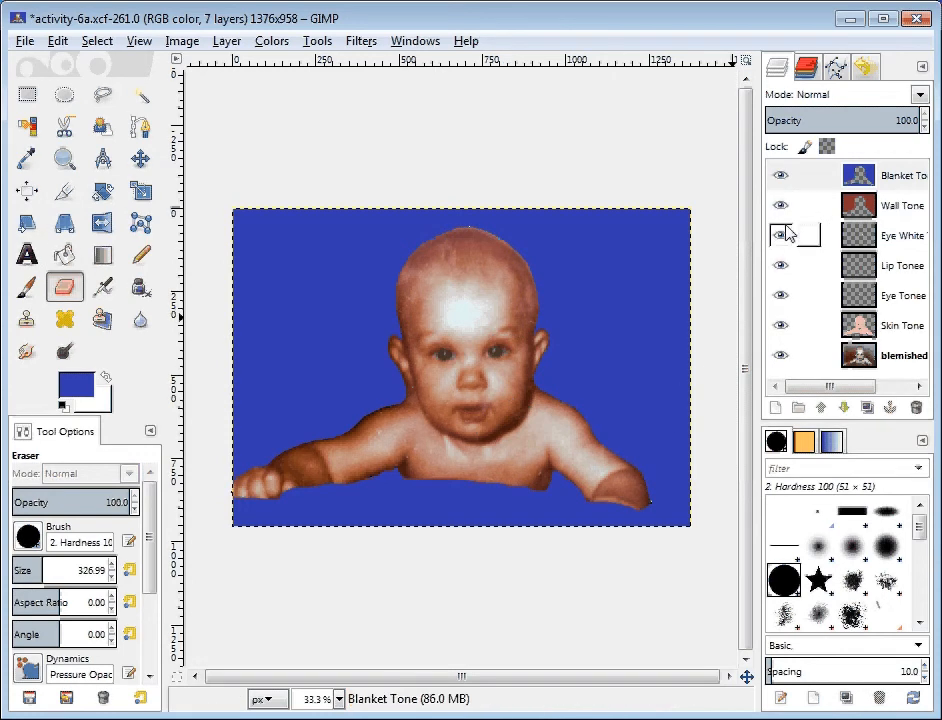
Hide the Blanket Tone layer and select the wall area from the Wall Tone layer with Fuzzy Select.
click(900, 184)
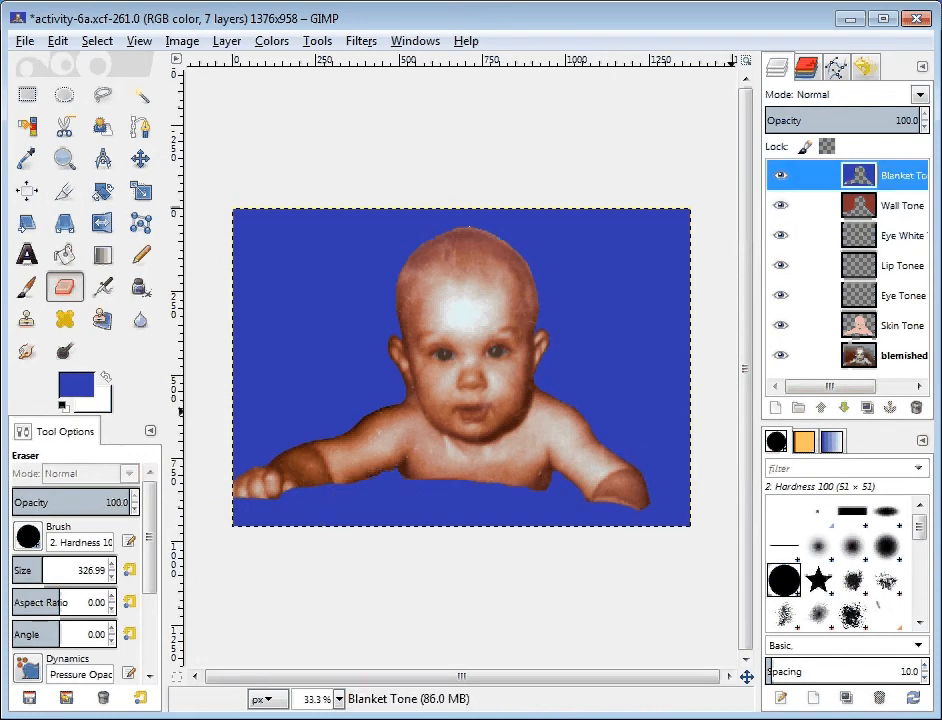
click(900, 210)
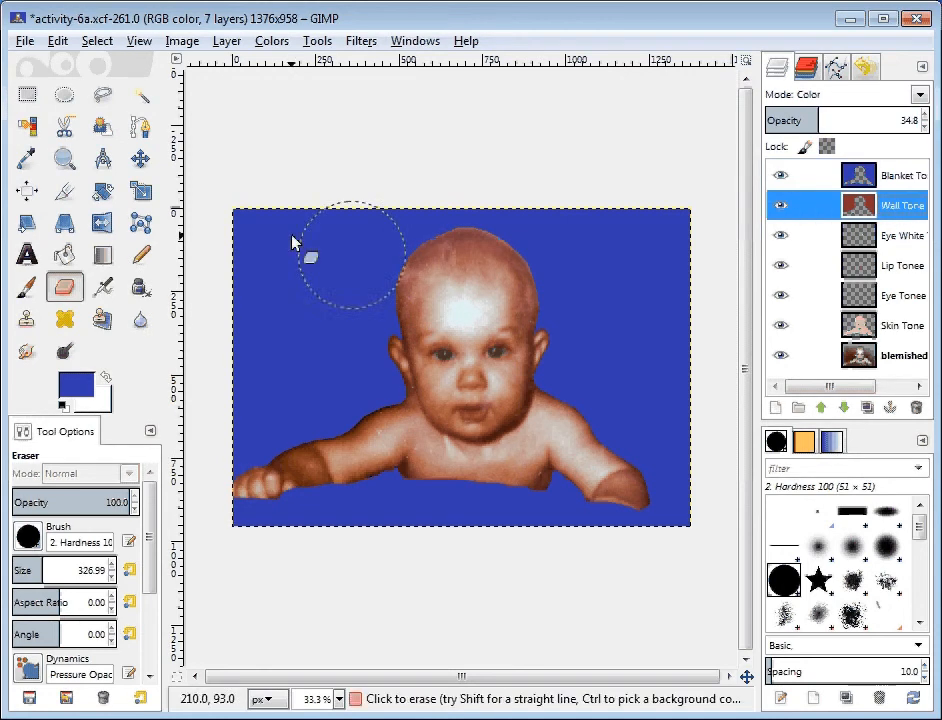
click(141, 95)
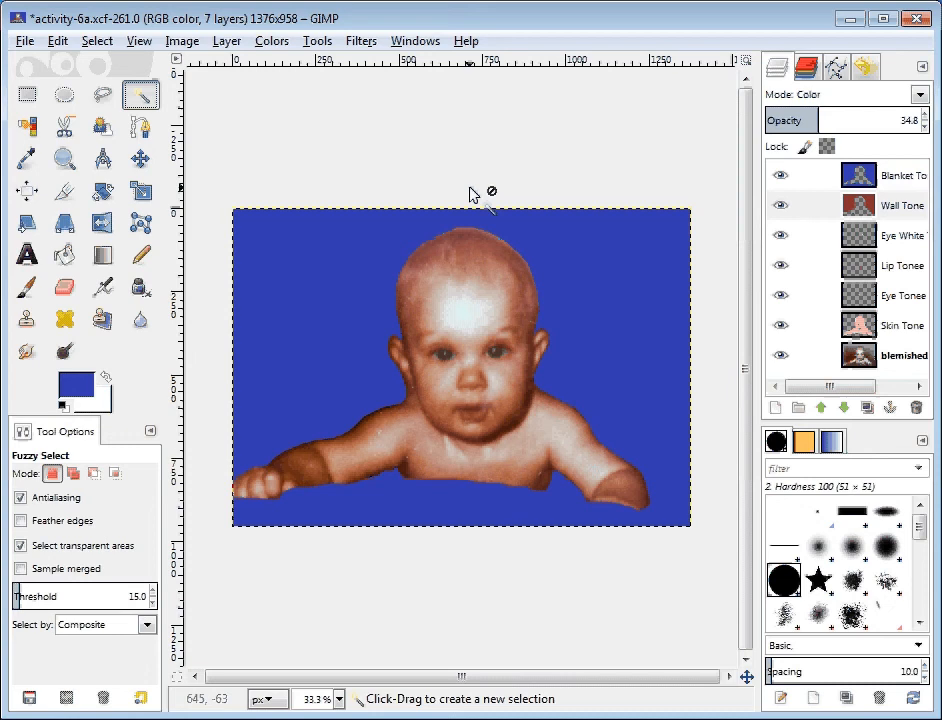
click(782, 178)
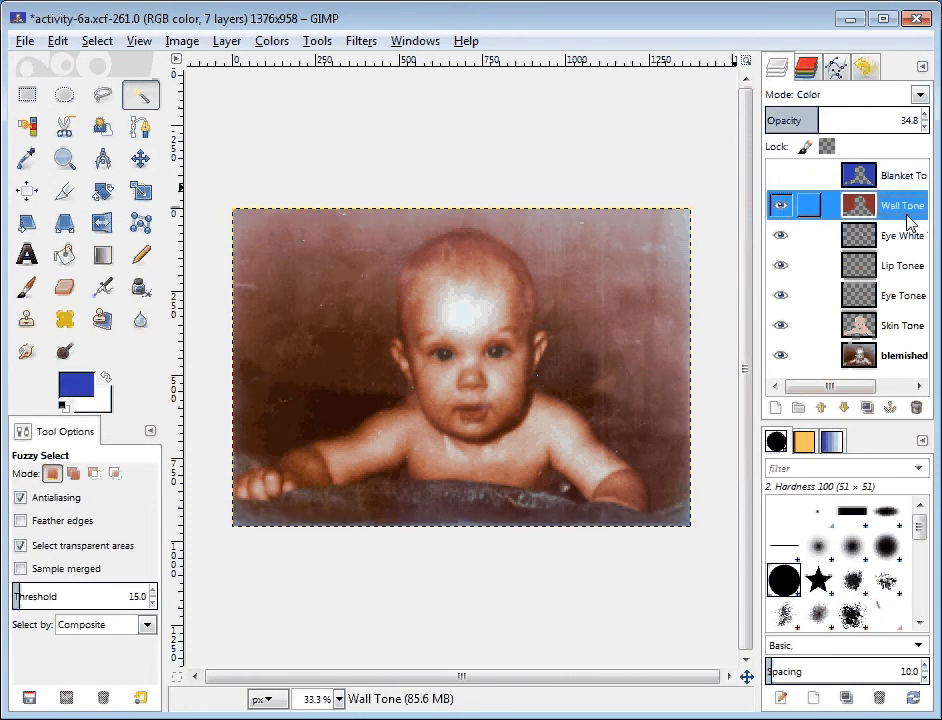
click(579, 267)
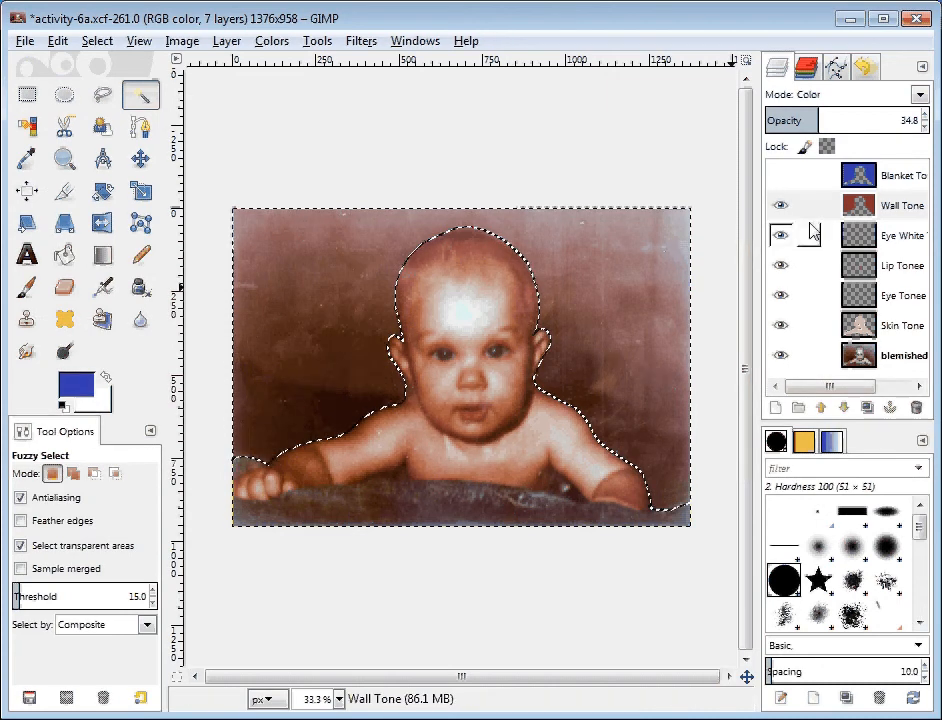
Show the Blanket Tone layer, delete the selected wall area from its blue fill and clear the selection.
click(884, 178)
click(780, 176)
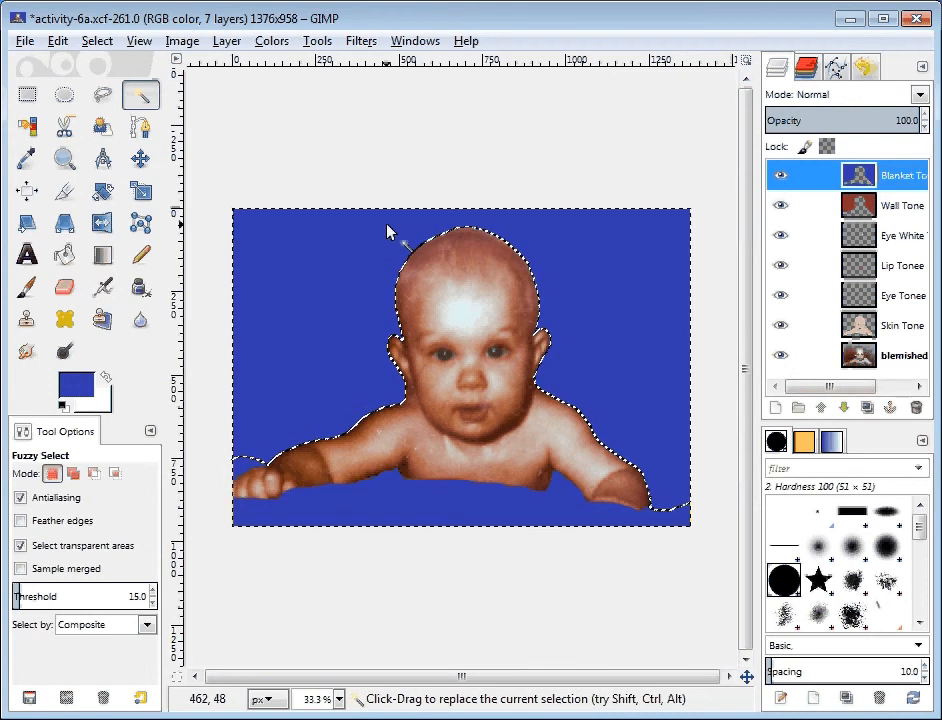
key(Delete)
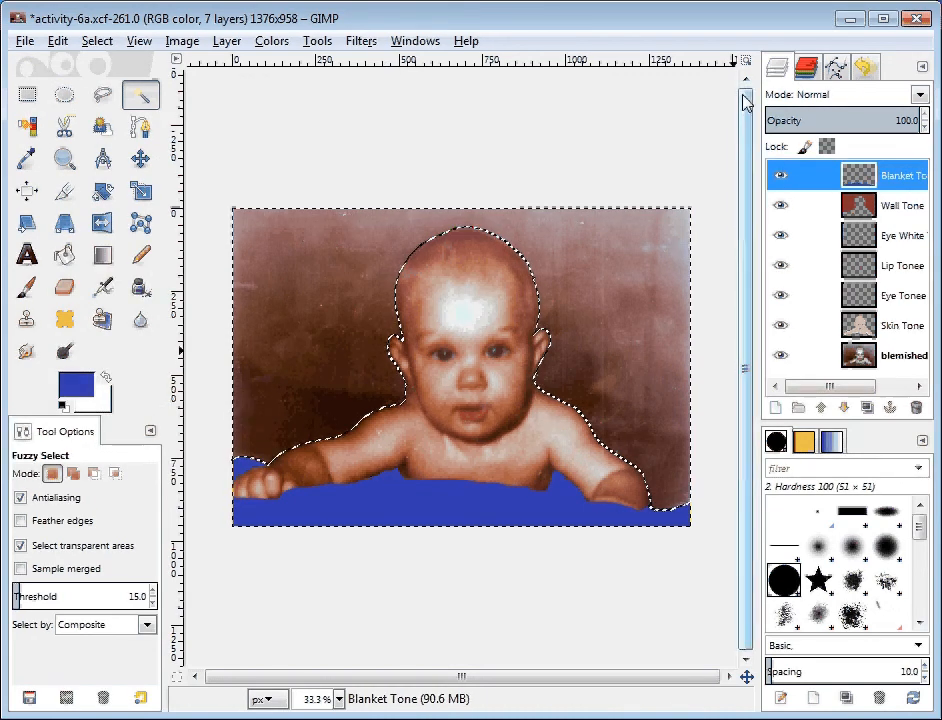
click(98, 41)
click(109, 90)
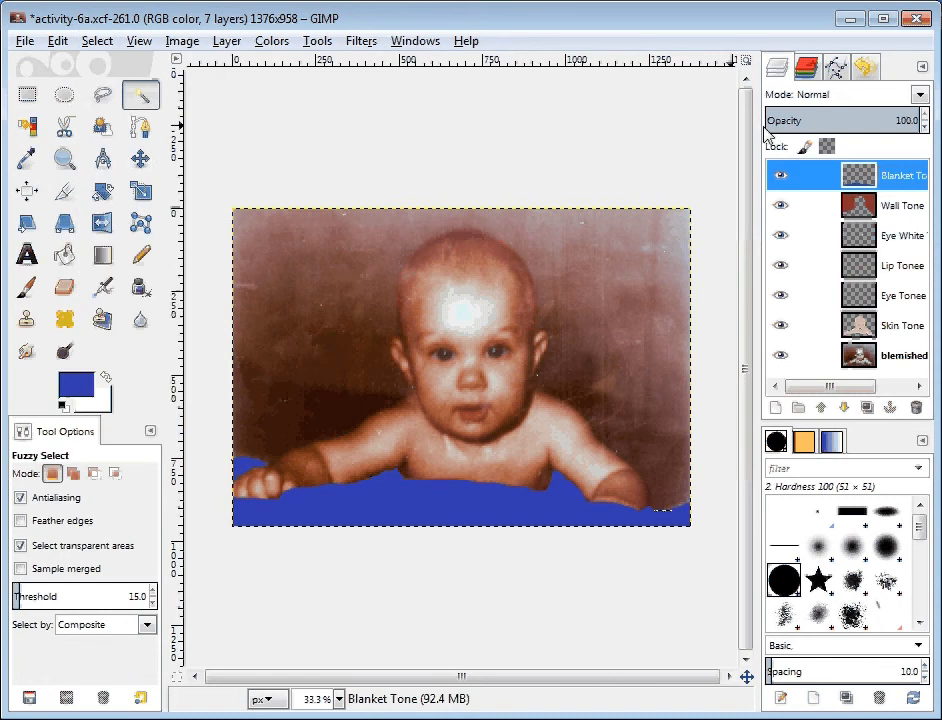
Set the Blanket Tone layer's blend mode to Color and its opacity to 27.7.
click(918, 94)
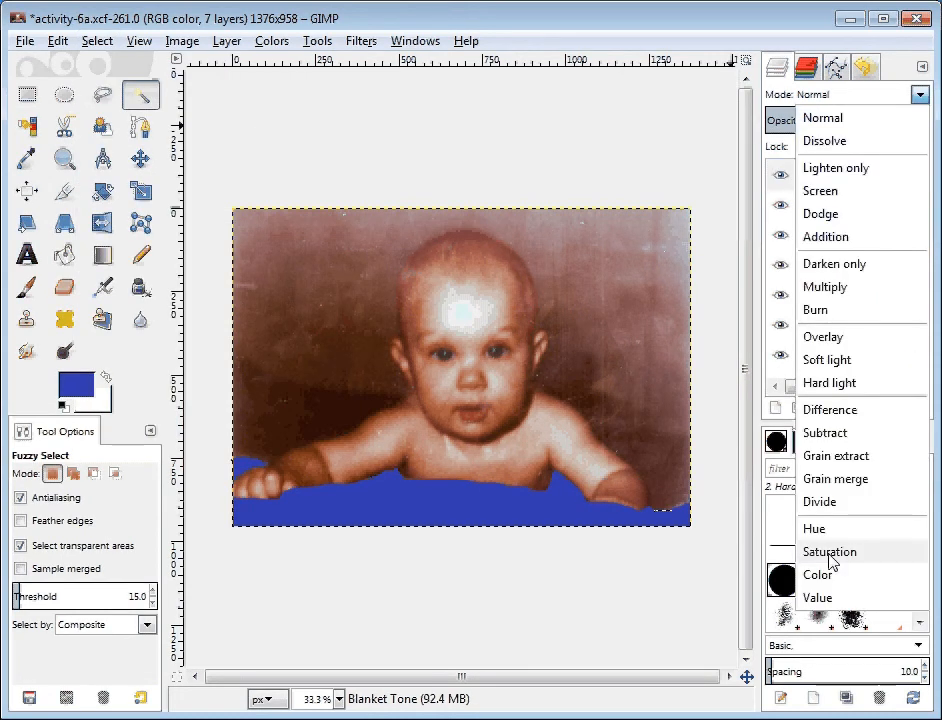
click(825, 574)
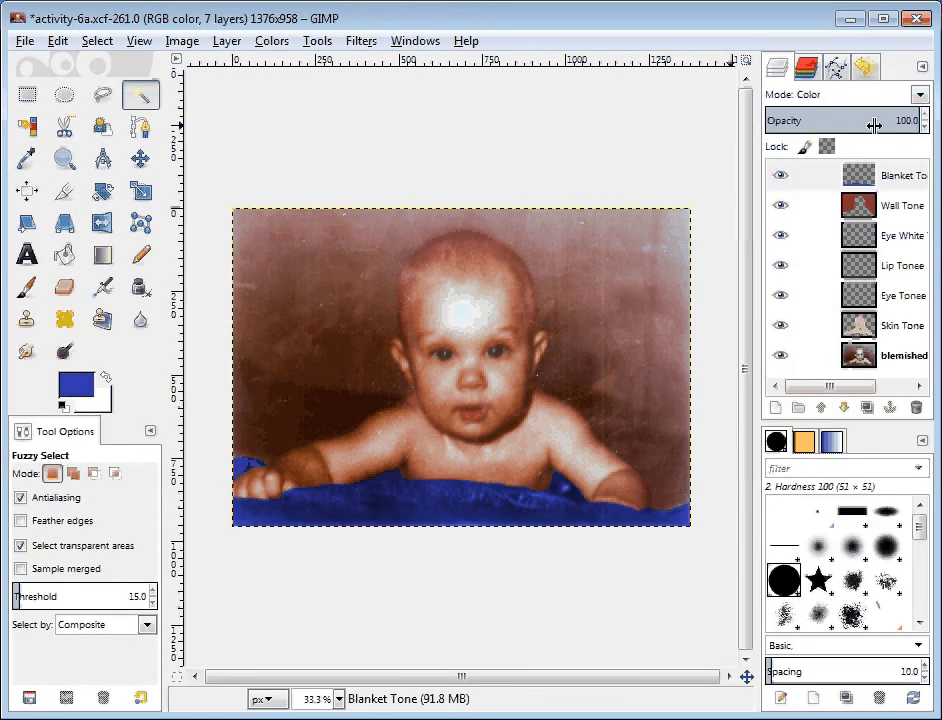
drag(875, 121, 855, 120)
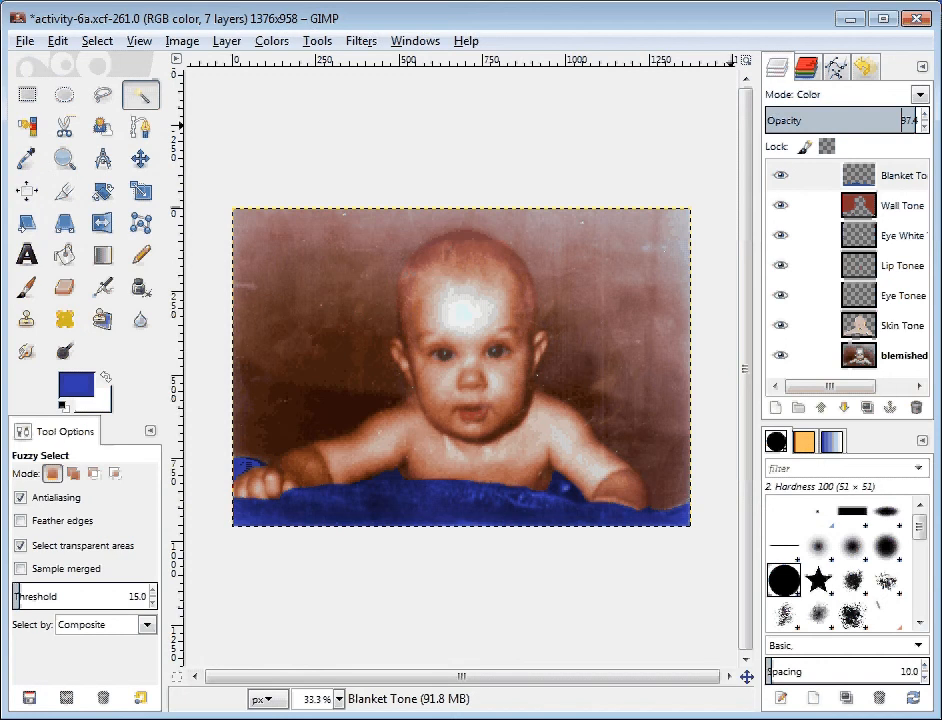
click(850, 120)
drag(850, 120, 805, 120)
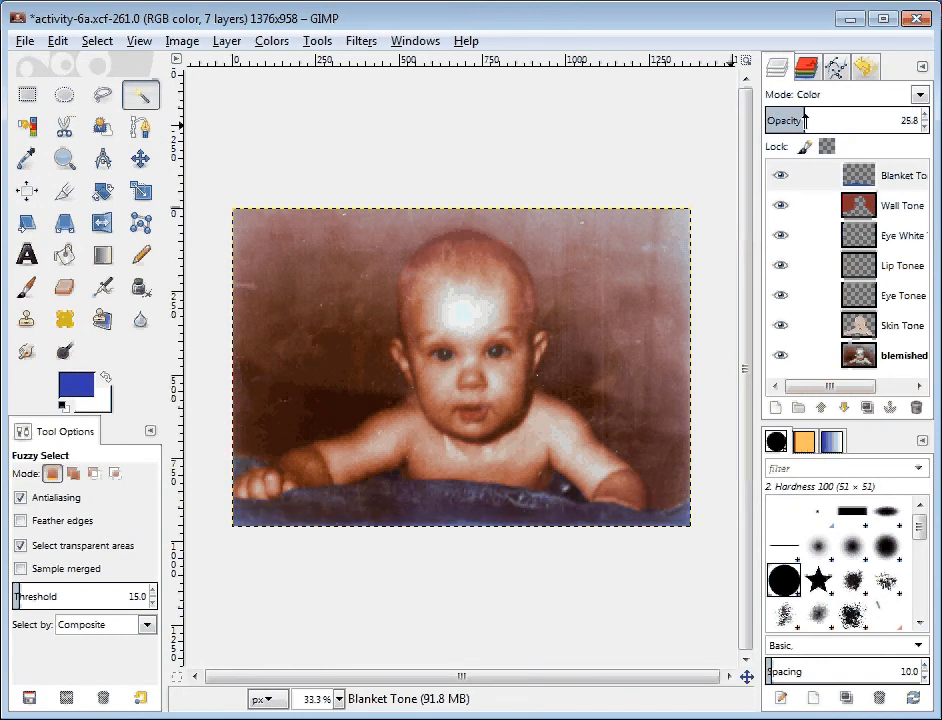
drag(805, 120, 808, 120)
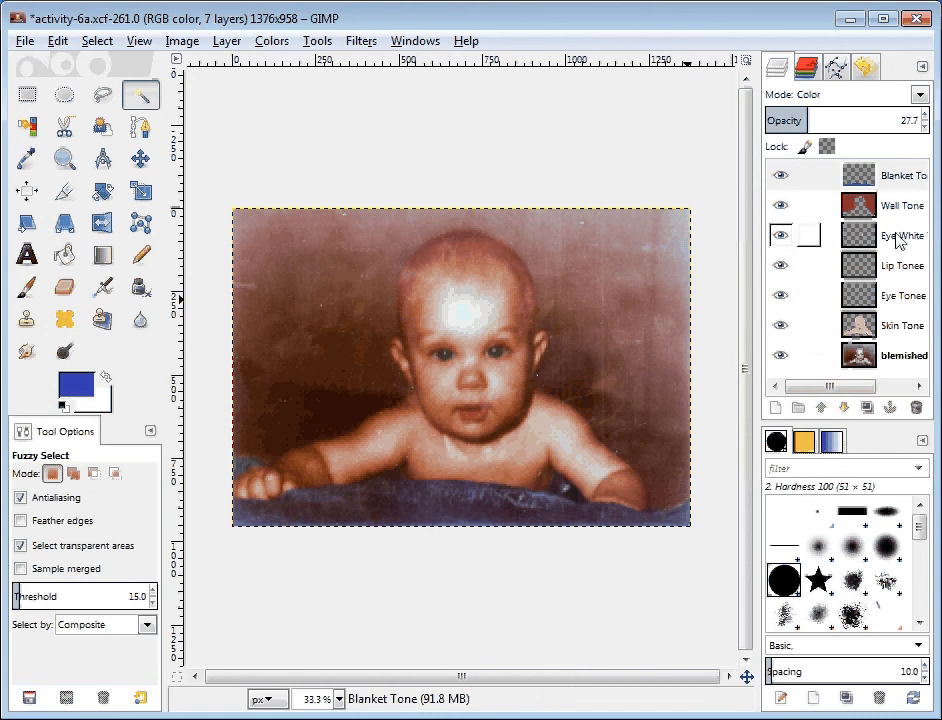
Set the Skin Tone layer's opacity to 31.6.
click(905, 327)
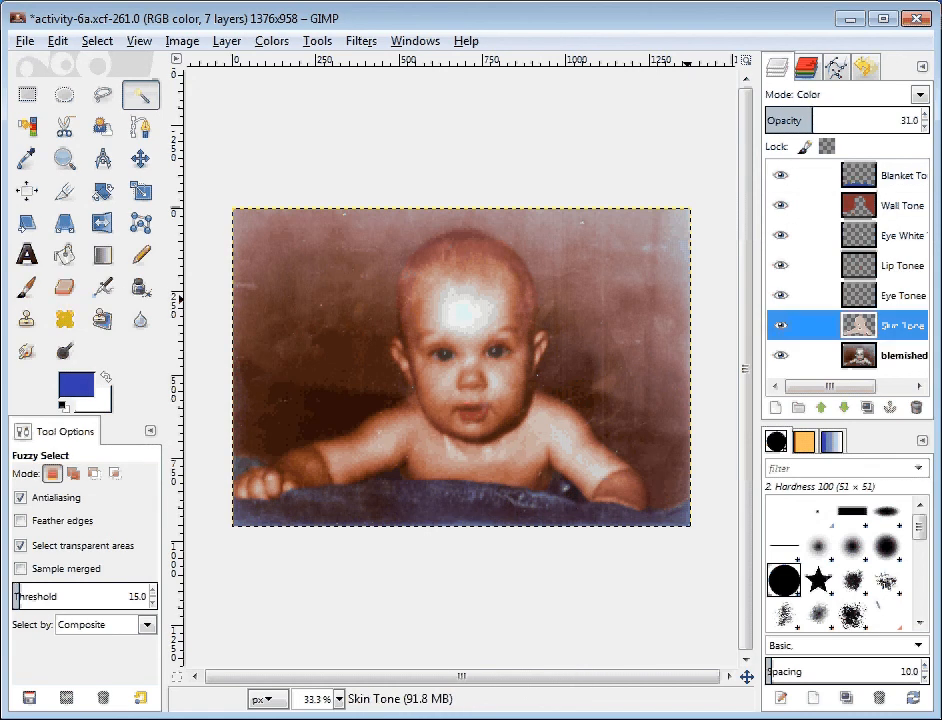
mouse_move(812, 120)
mouse_down()
mouse_move(875, 120)
mouse_move(761, 120)
mouse_move(815, 115)
mouse_up()
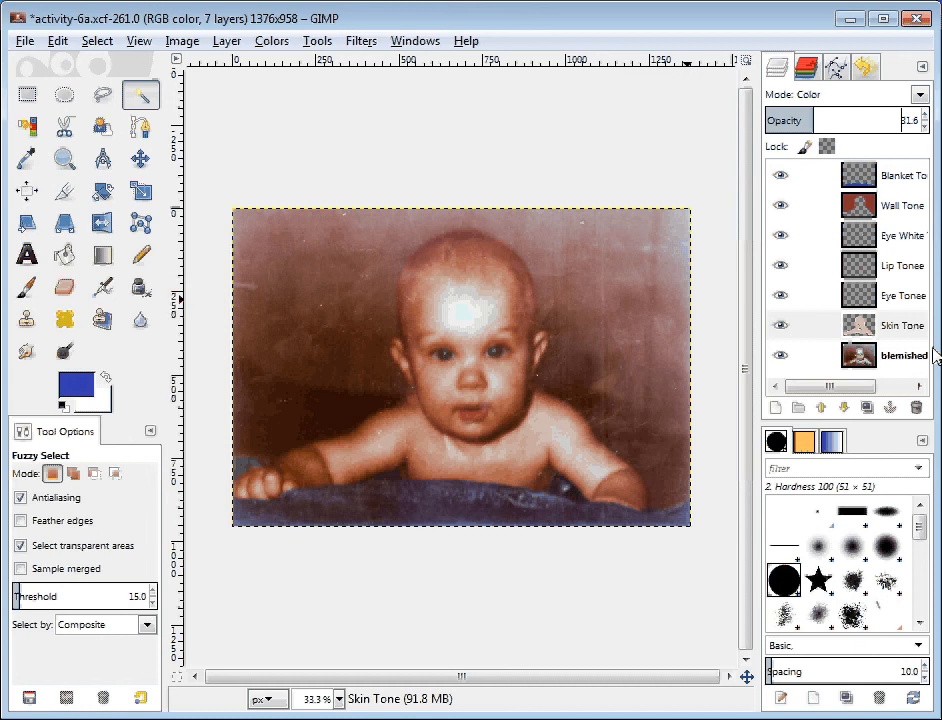